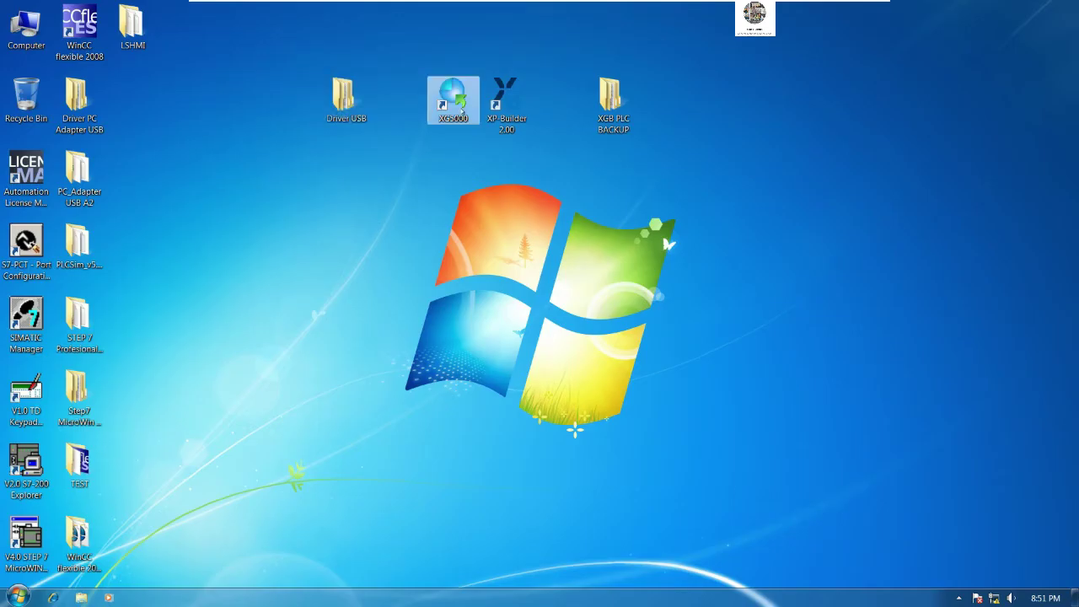
Launch XG5000 from its desktop shortcut, then minimize its window.
{"action": "left_click", "coordinate": [455, 123]}
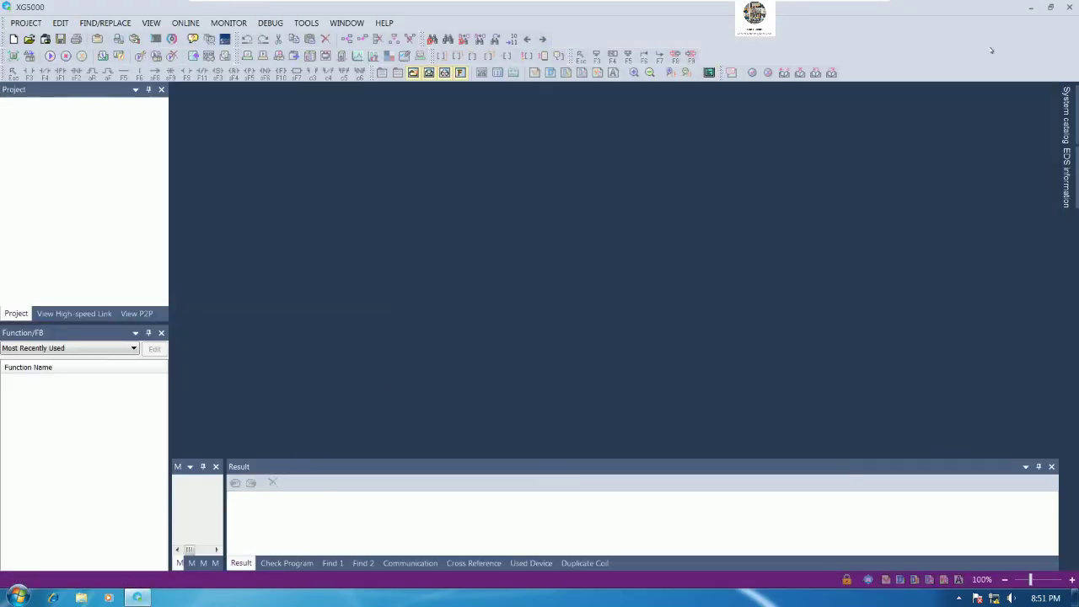
{"action": "left_click", "coordinate": [1031, 8]}
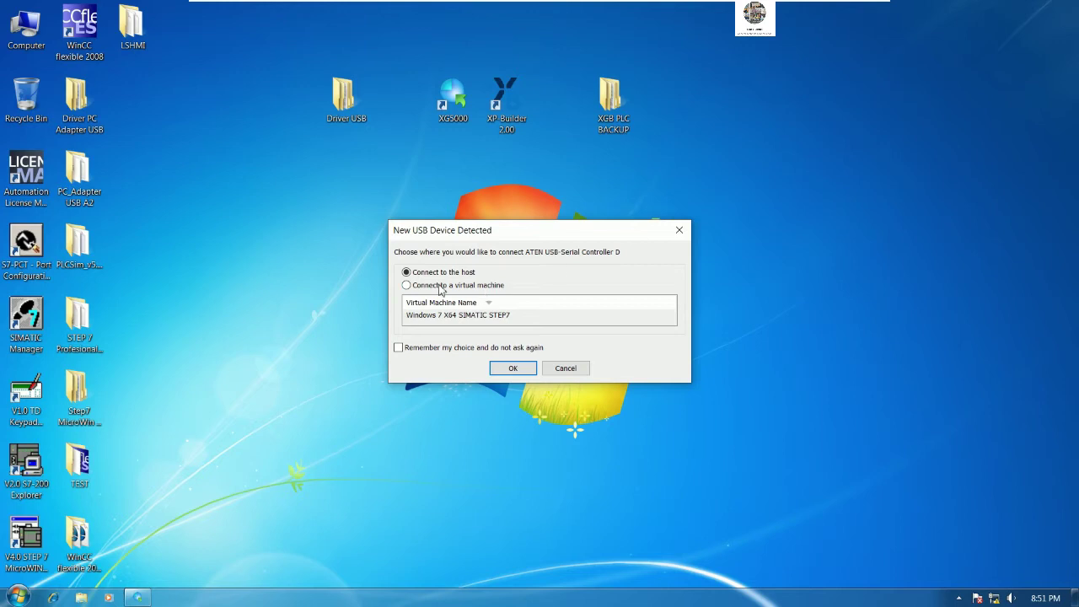
Choose 'Connect to a virtual machine' for the new USB device and confirm with OK.
{"action": "left_click", "coordinate": [428, 286]}
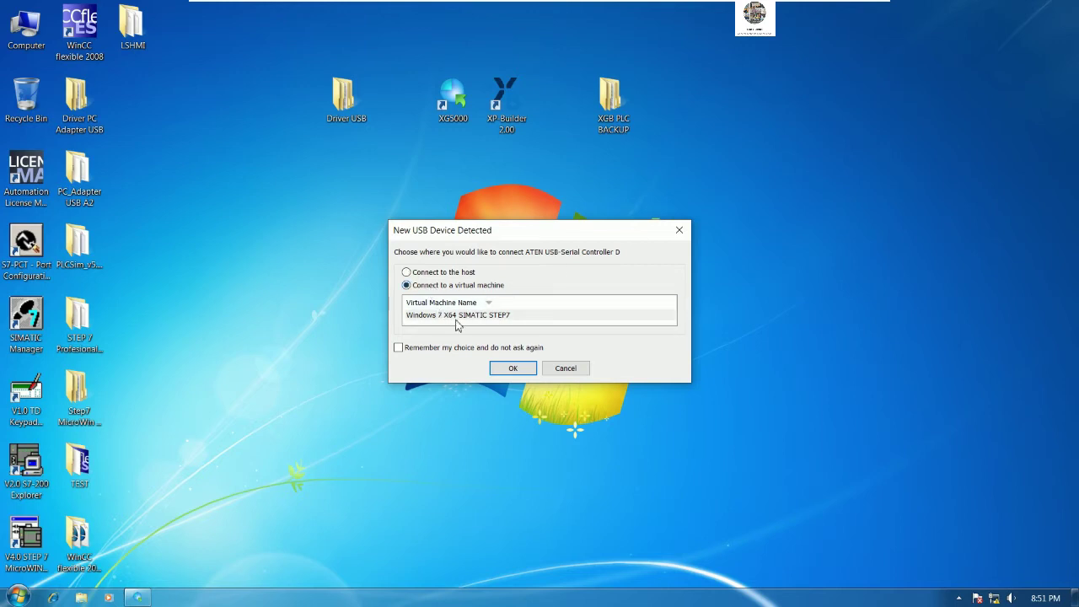
{"action": "left_click", "coordinate": [512, 368]}
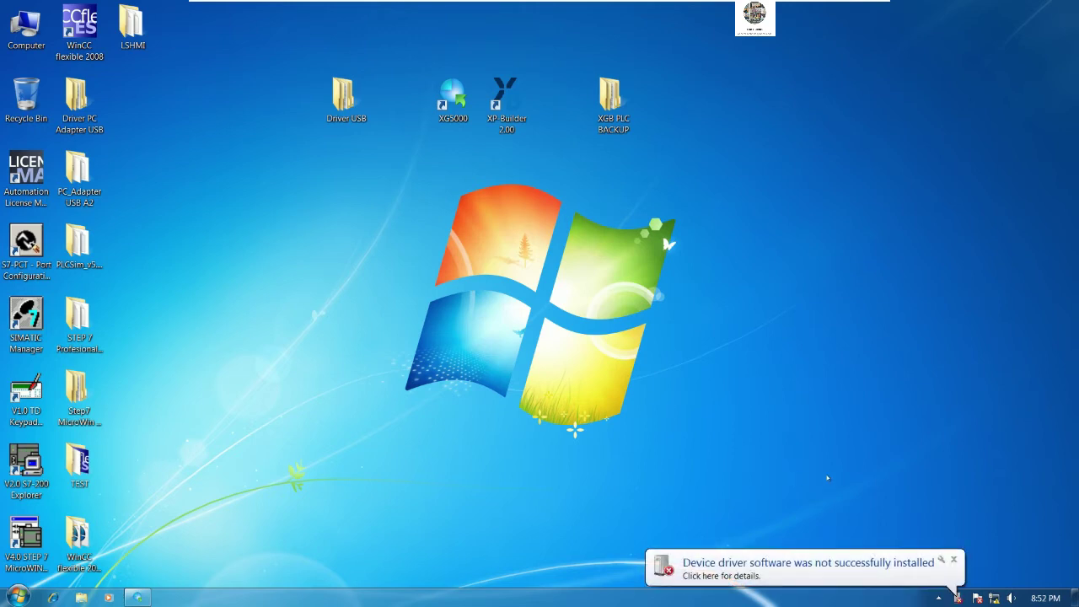
Open Device Manager in Computer Management and locate USB-Serial Controller D under Ports (COM & LPT).
{"action": "right_click", "coordinate": [46, 32]}
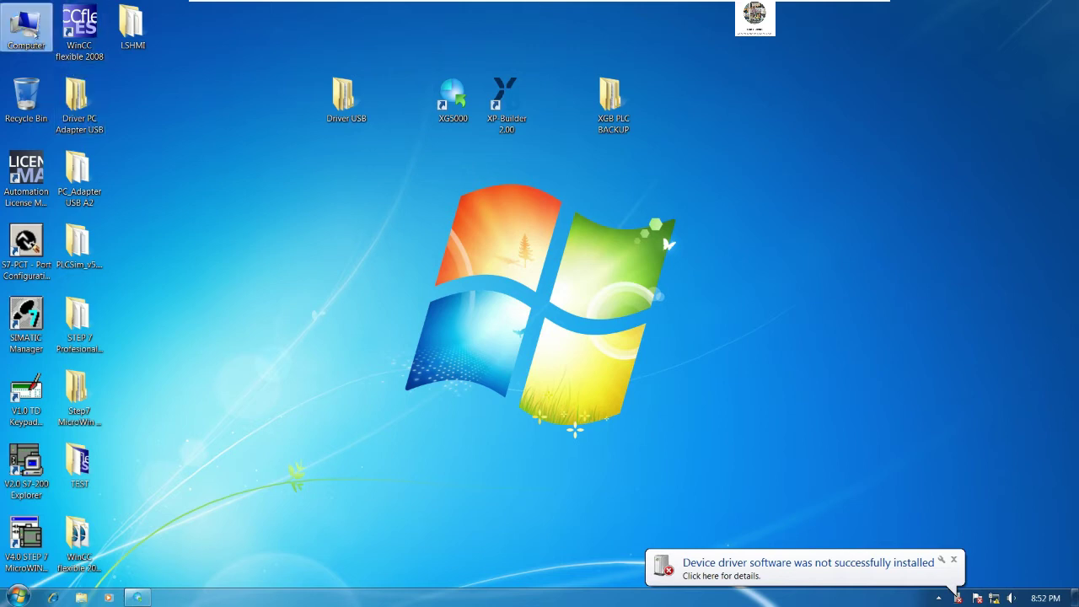
{"action": "left_click", "coordinate": [269, 184]}
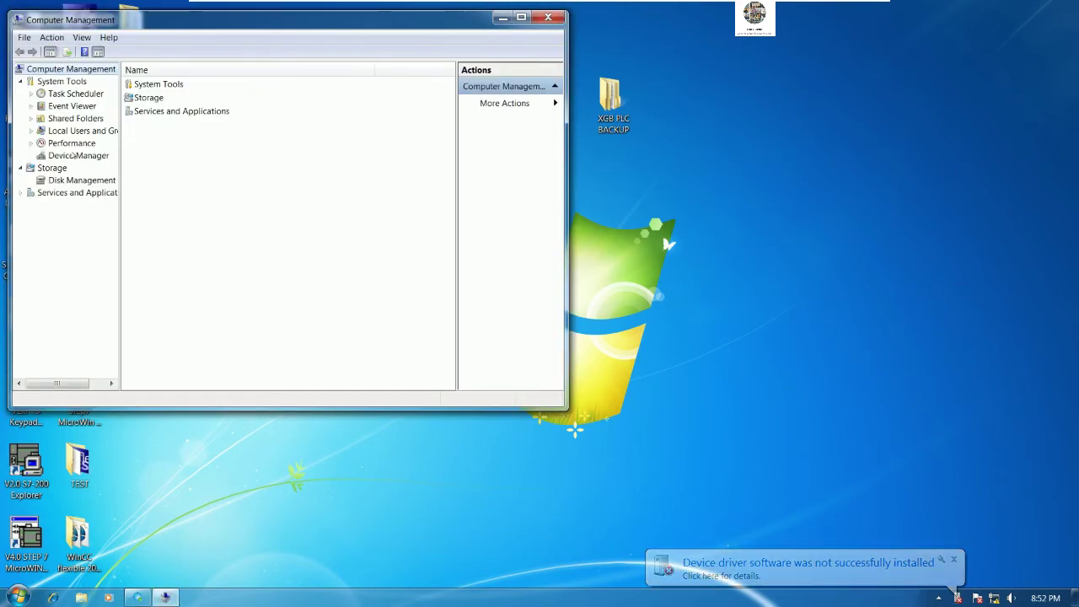
{"action": "left_click", "coordinate": [74, 156]}
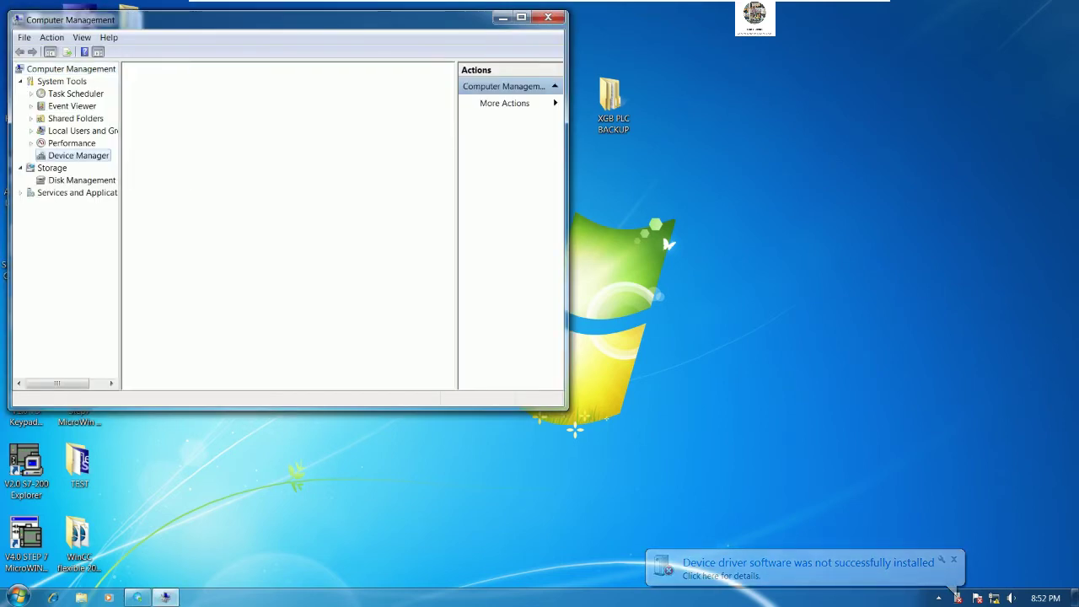
{"action": "left_click_drag", "start_coordinate": [305, 28], "coordinate": [585, 172]}
{"action": "left_click", "coordinate": [493, 425]}
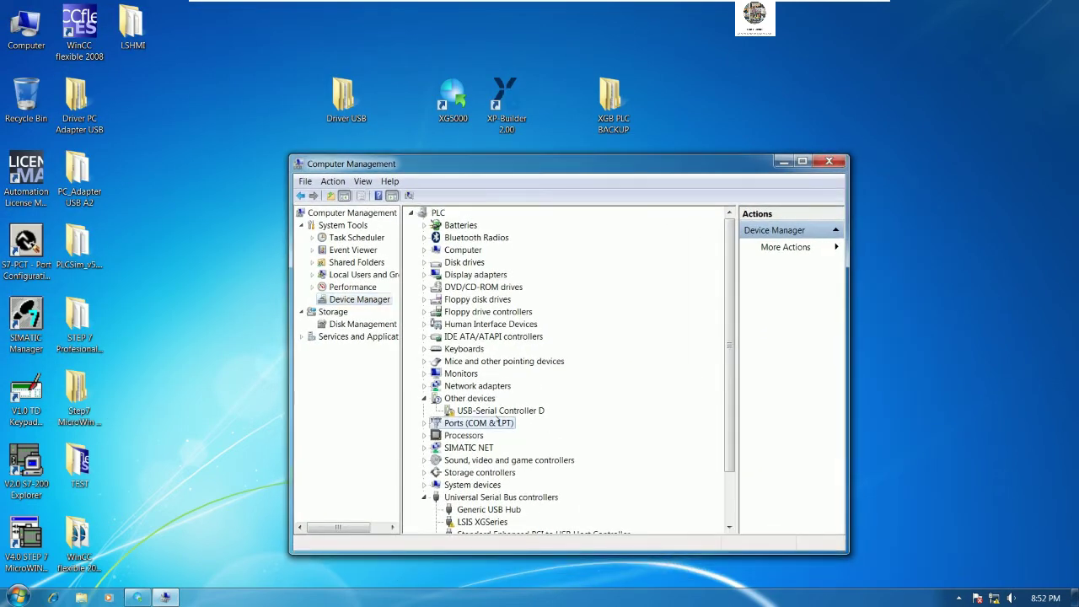
{"action": "left_click", "coordinate": [495, 413]}
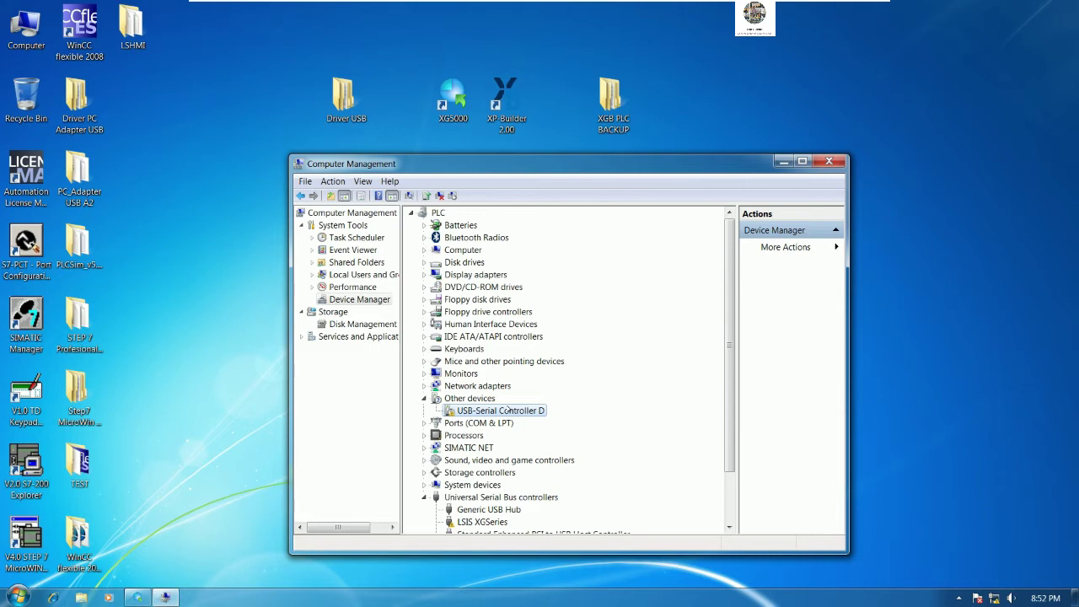
Inspect the desktop Driver USB folder containing the Driver1 and Driver2 folders.
{"action": "left_click", "coordinate": [348, 103]}
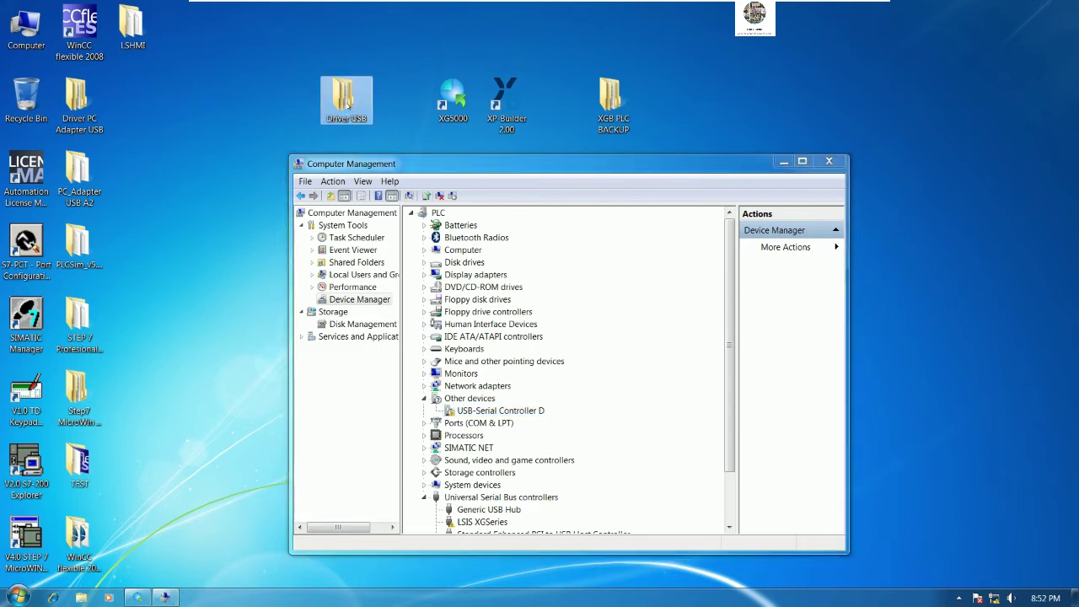
{"action": "left_click_drag", "start_coordinate": [348, 103], "coordinate": [217, 90]}
{"action": "double_click", "coordinate": [221, 94]}
{"action": "left_click_drag", "start_coordinate": [296, 185], "coordinate": [382, 151]}
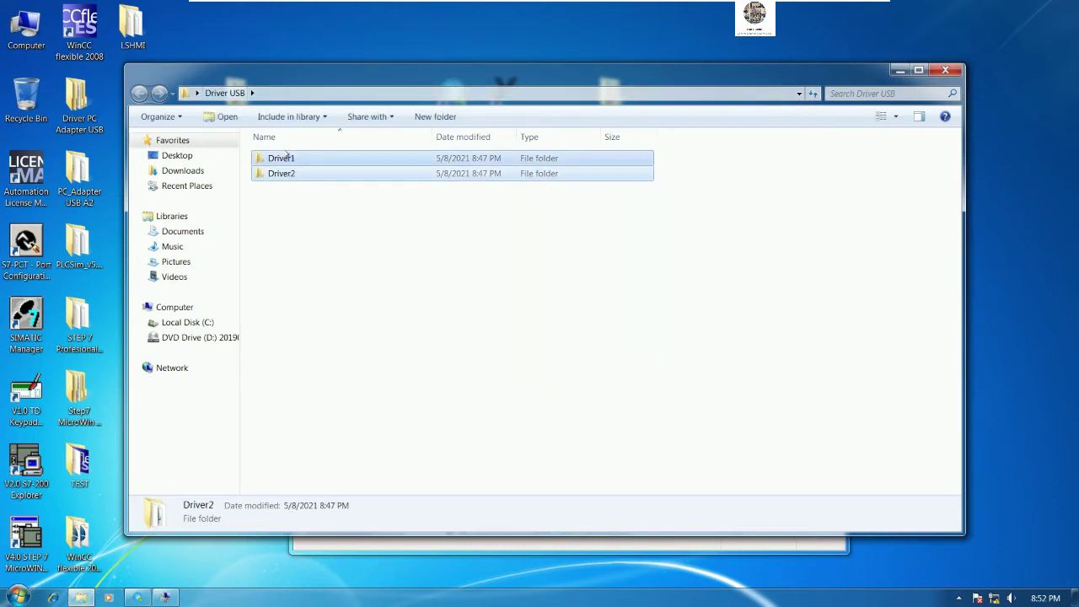
{"action": "left_click", "coordinate": [946, 70]}
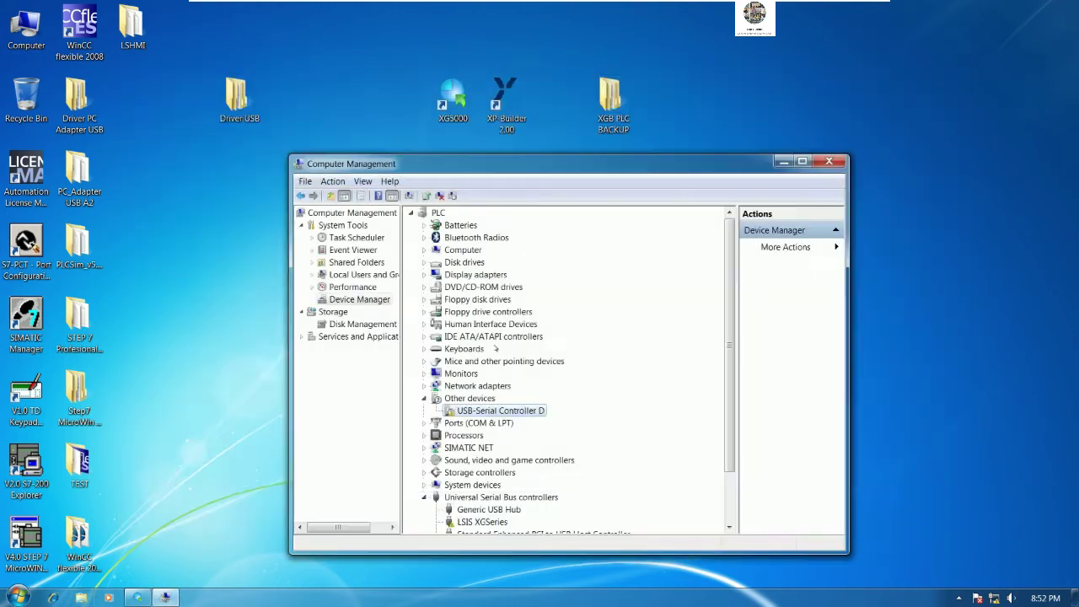
Update USB-Serial Controller D's driver from the Driver USB\Driver2 folder.
{"action": "right_click", "coordinate": [489, 410]}
{"action": "left_click", "coordinate": [540, 415]}
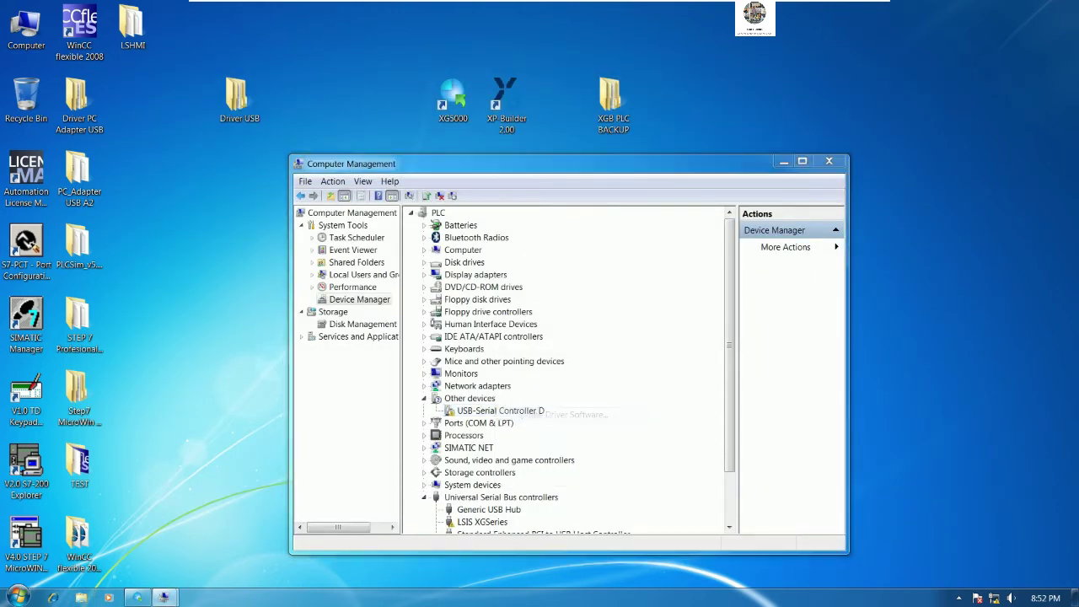
{"action": "left_click", "coordinate": [590, 390]}
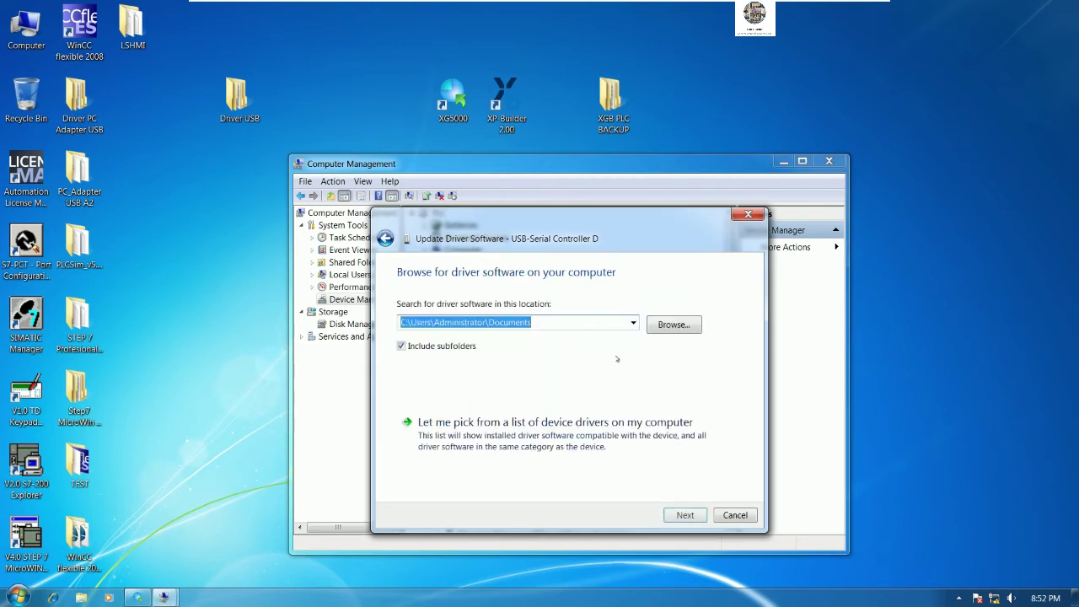
{"action": "left_click", "coordinate": [674, 324]}
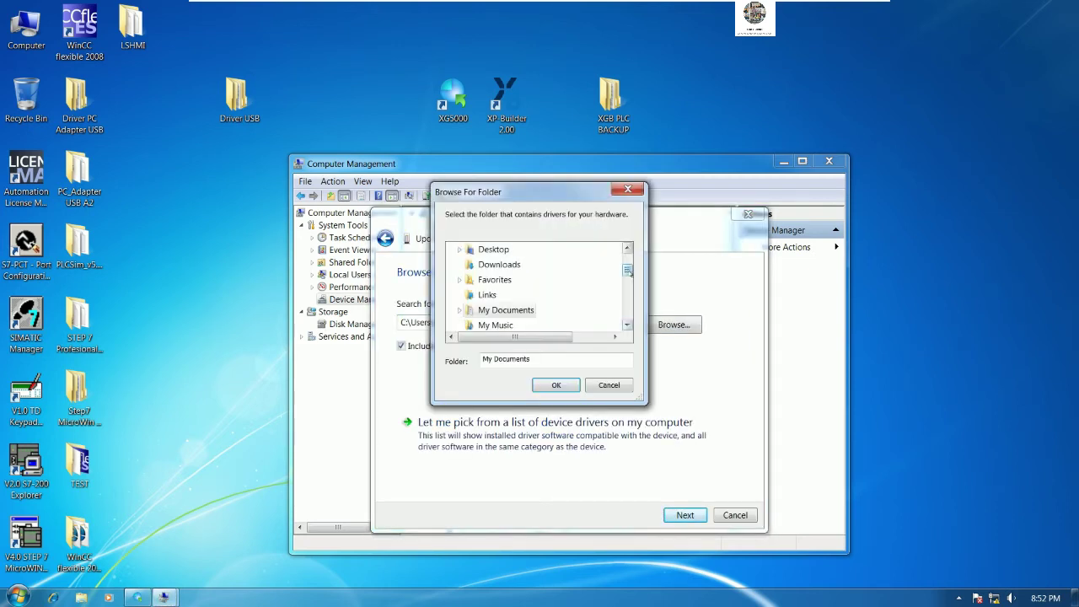
{"action": "left_click_drag", "start_coordinate": [627, 270], "coordinate": [627, 291]}
{"action": "left_click", "coordinate": [520, 308]}
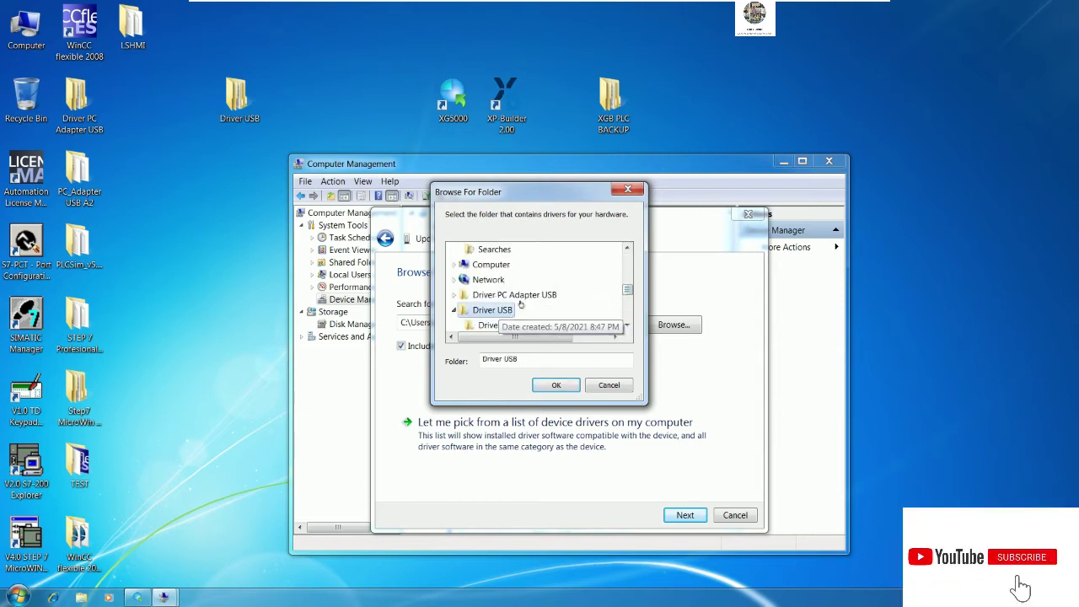
{"action": "scroll", "coordinate": [521, 306], "scroll_direction": "down", "scroll_amount": 1}
{"action": "left_click", "coordinate": [498, 295]}
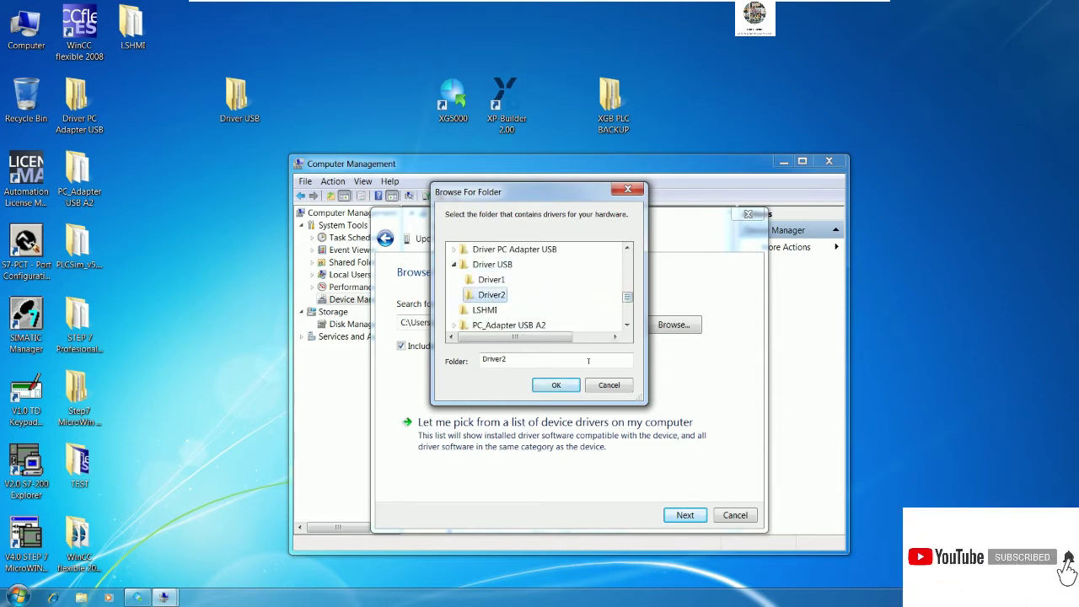
{"action": "left_click", "coordinate": [557, 384]}
{"action": "left_click", "coordinate": [685, 514]}
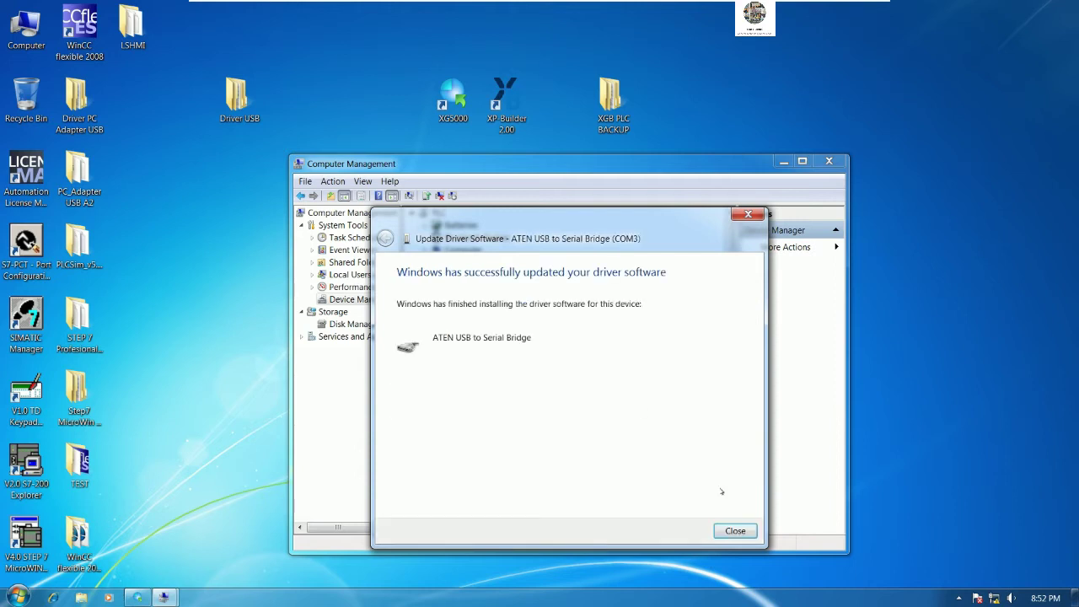
{"action": "left_click", "coordinate": [734, 530]}
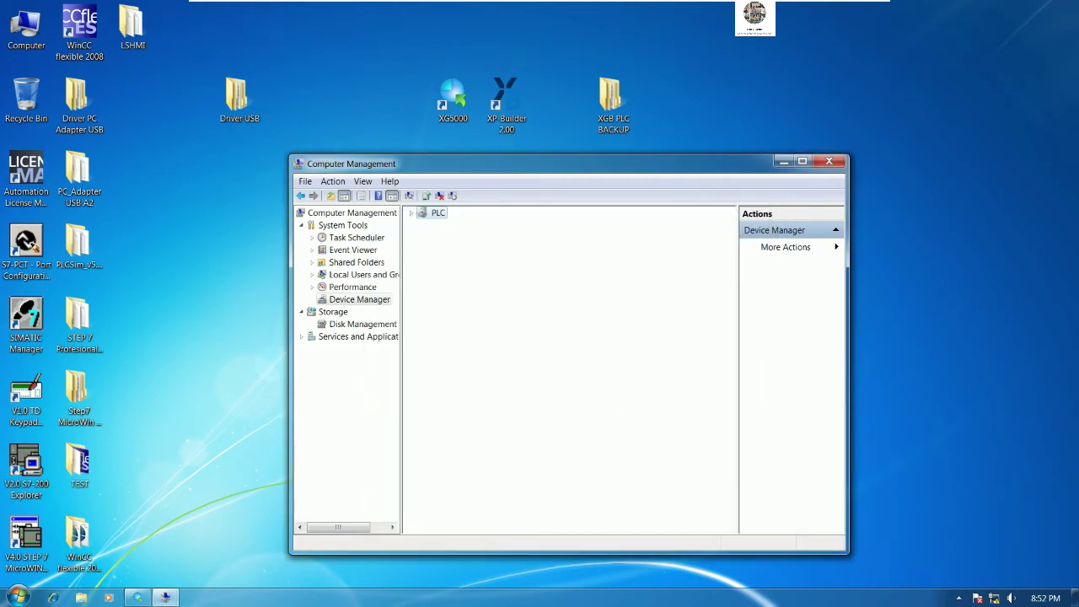
Check the COM1 and ATEN USB to Serial Bridge (COM3) ports, close Computer Management, refresh the desktop.
{"action": "left_click", "coordinate": [555, 424]}
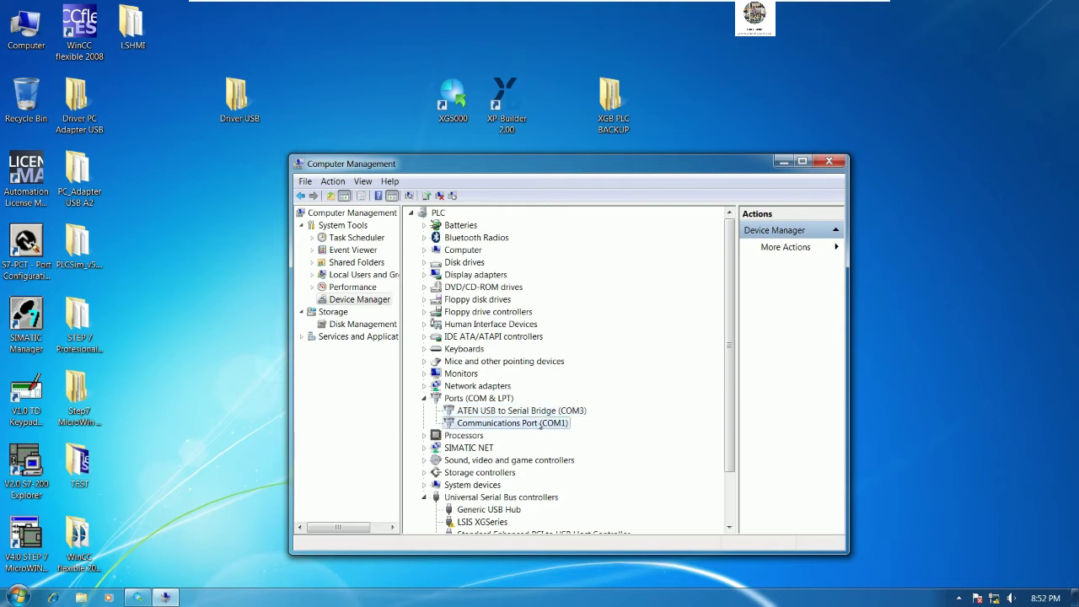
{"action": "left_click", "coordinate": [515, 411]}
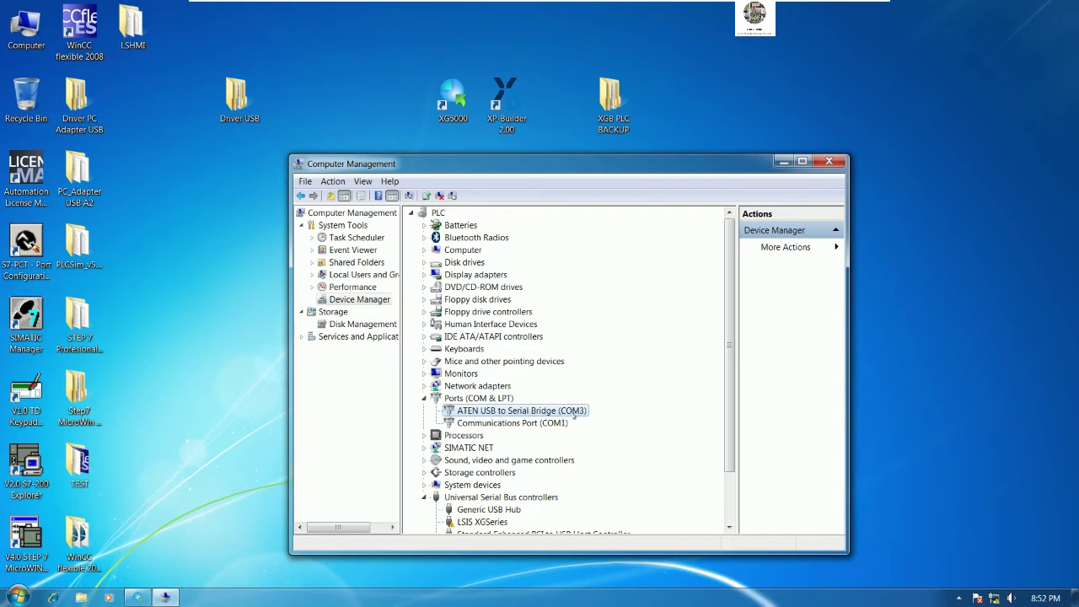
{"action": "left_click", "coordinate": [828, 161]}
{"action": "right_click", "coordinate": [404, 223]}
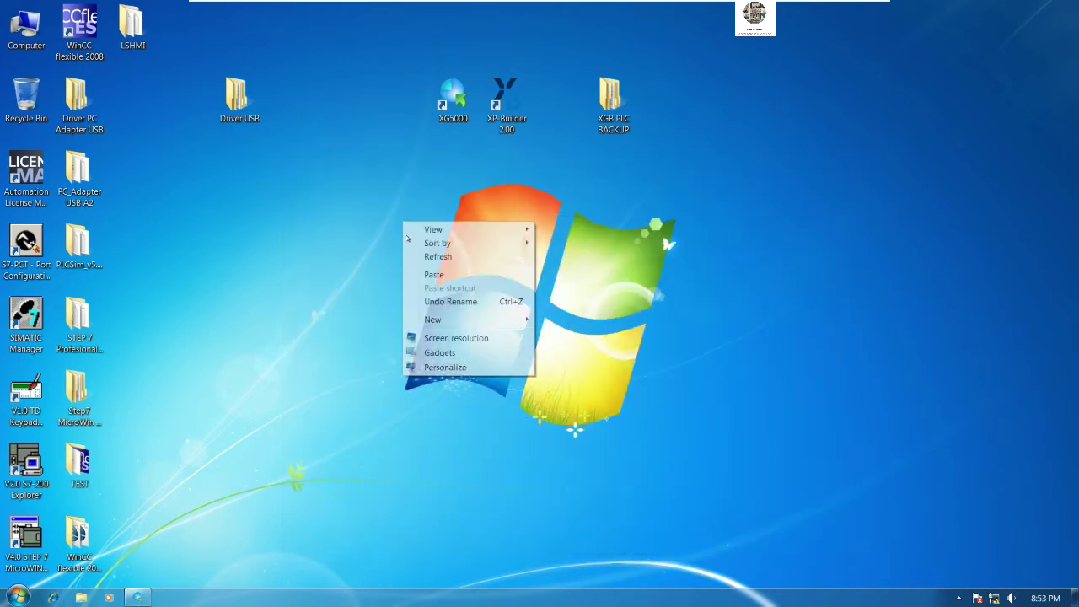
{"action": "left_click", "coordinate": [438, 256]}
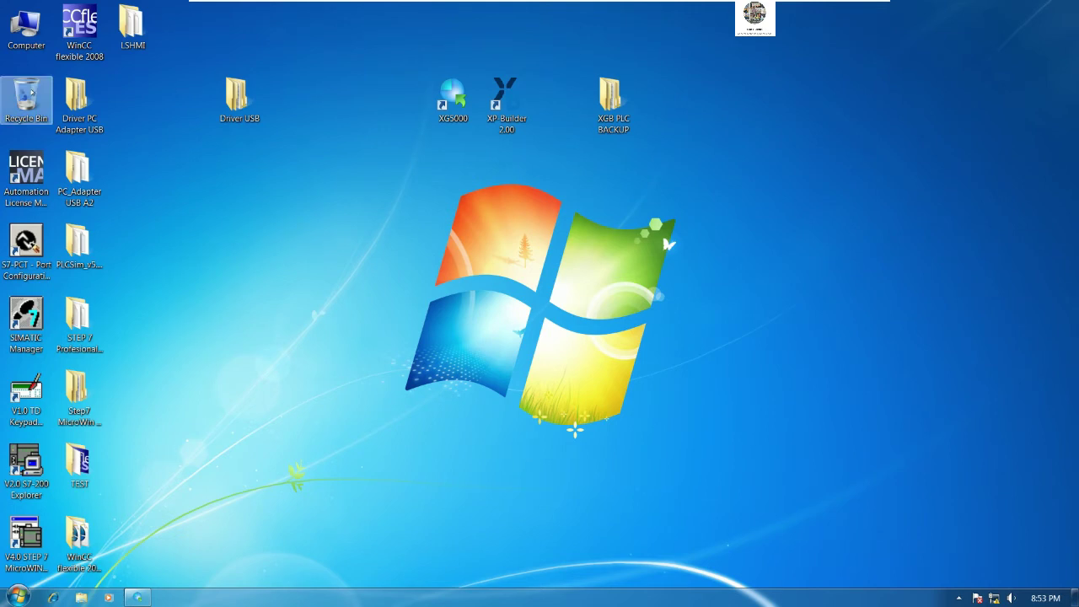
Reopen Device Manager, confirm ATEN USB to Serial Bridge is on COM3, then minimize it.
{"action": "right_click", "coordinate": [23, 41]}
{"action": "left_click", "coordinate": [38, 62]}
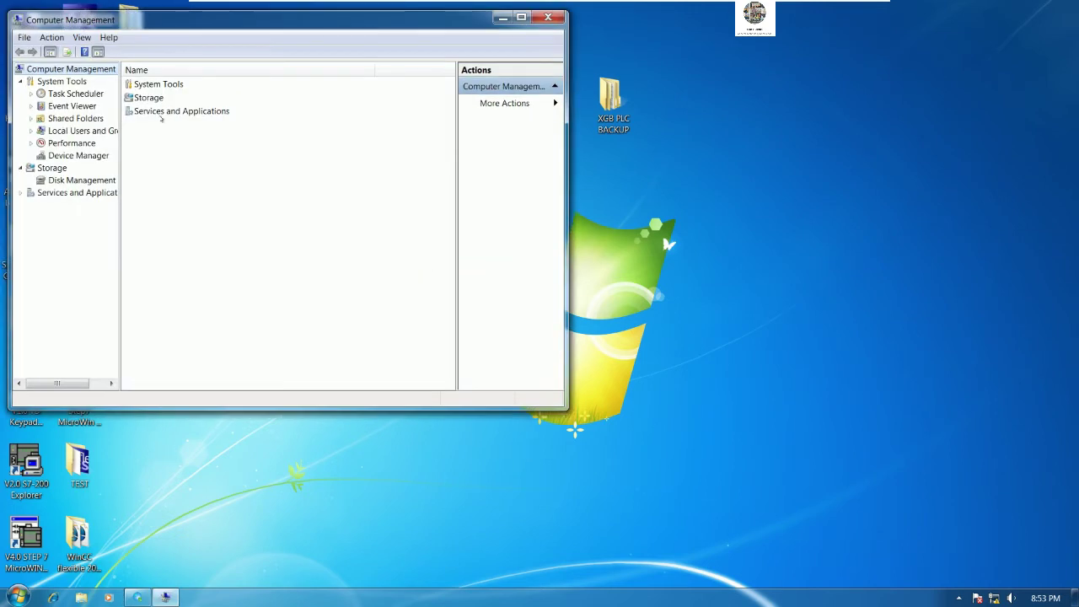
{"action": "left_click", "coordinate": [101, 156]}
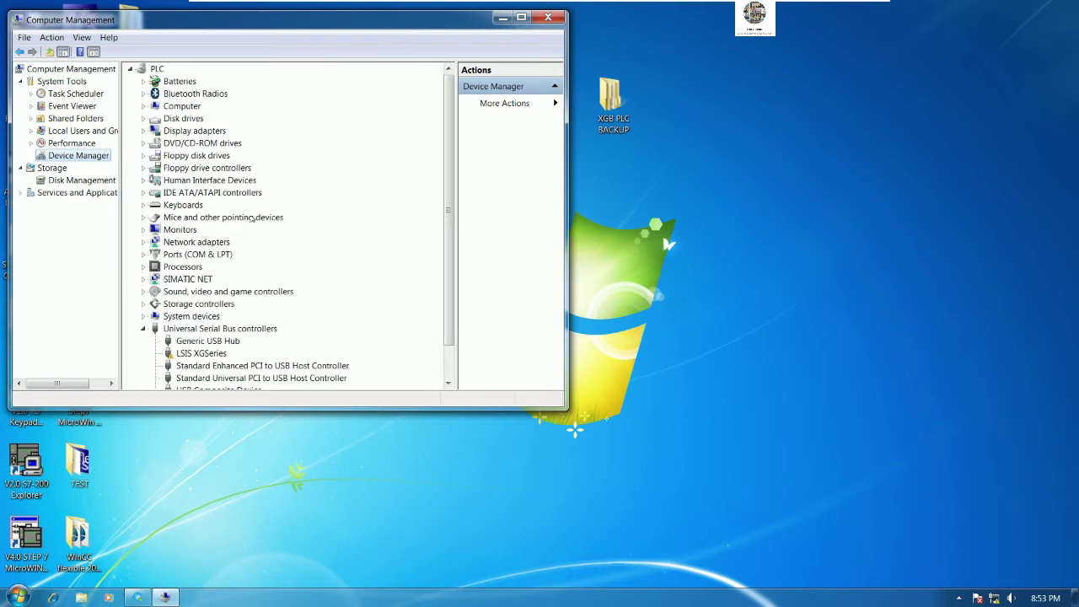
{"action": "left_click", "coordinate": [144, 254]}
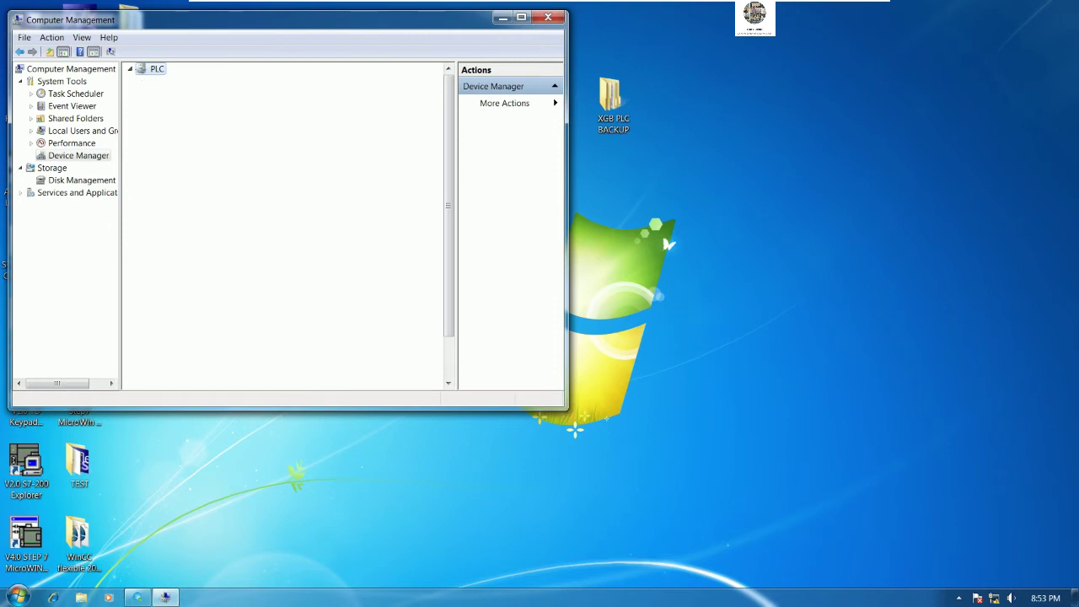
{"action": "left_click", "coordinate": [244, 279]}
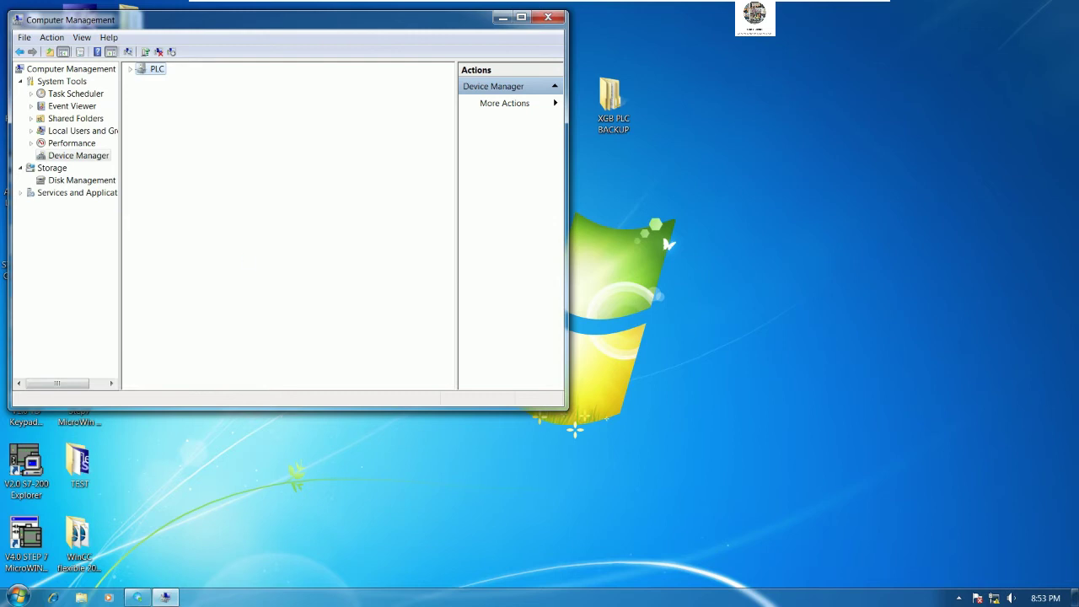
{"action": "left_click", "coordinate": [247, 266]}
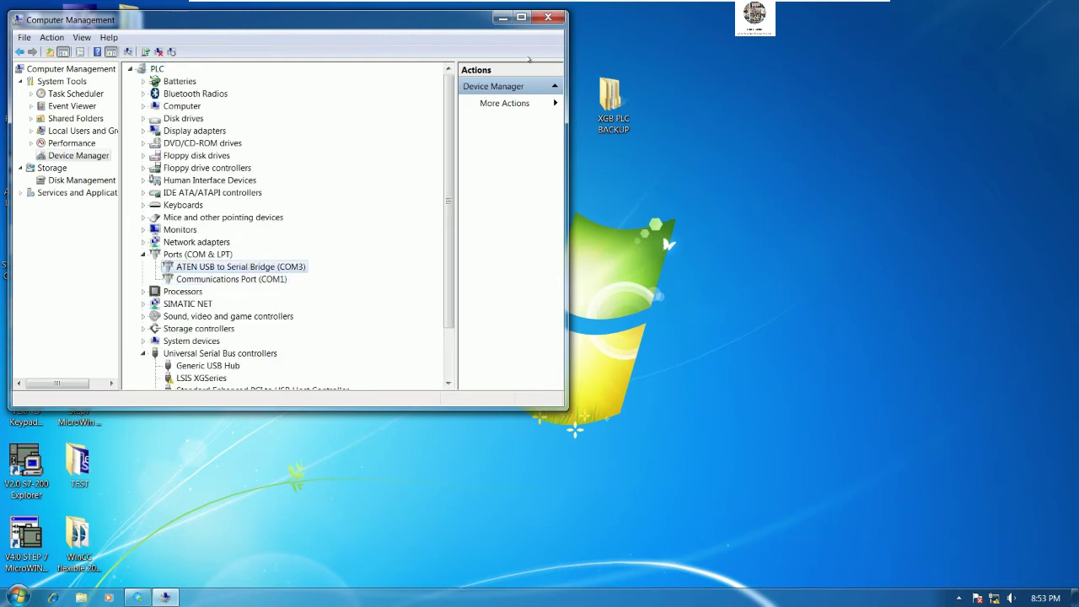
{"action": "left_click", "coordinate": [503, 17]}
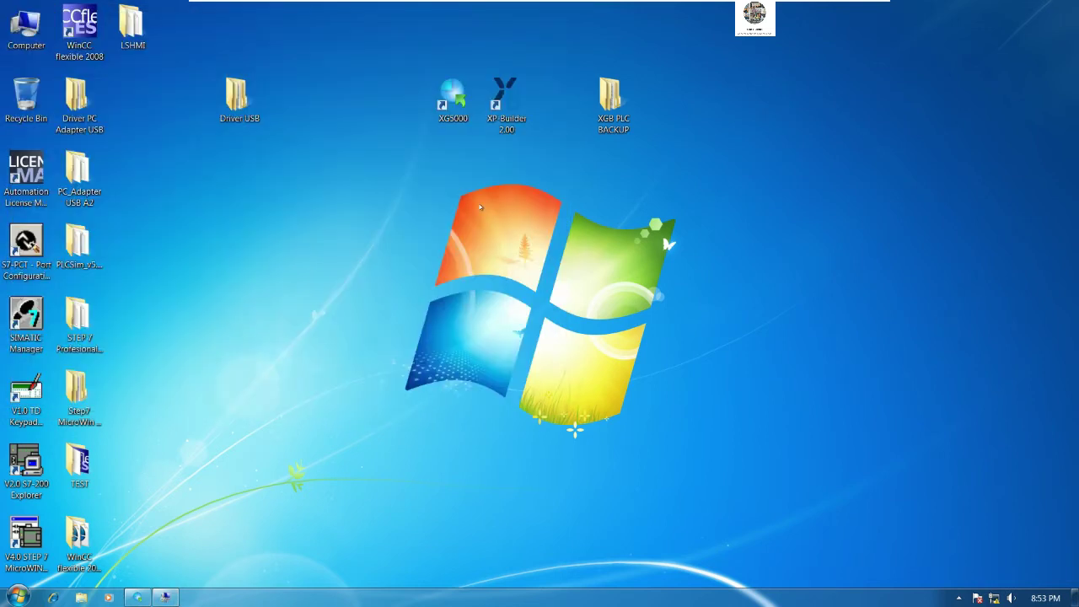
In XG5000, start Open From PLC with RS-232C as the connection type.
{"action": "left_click", "coordinate": [137, 597]}
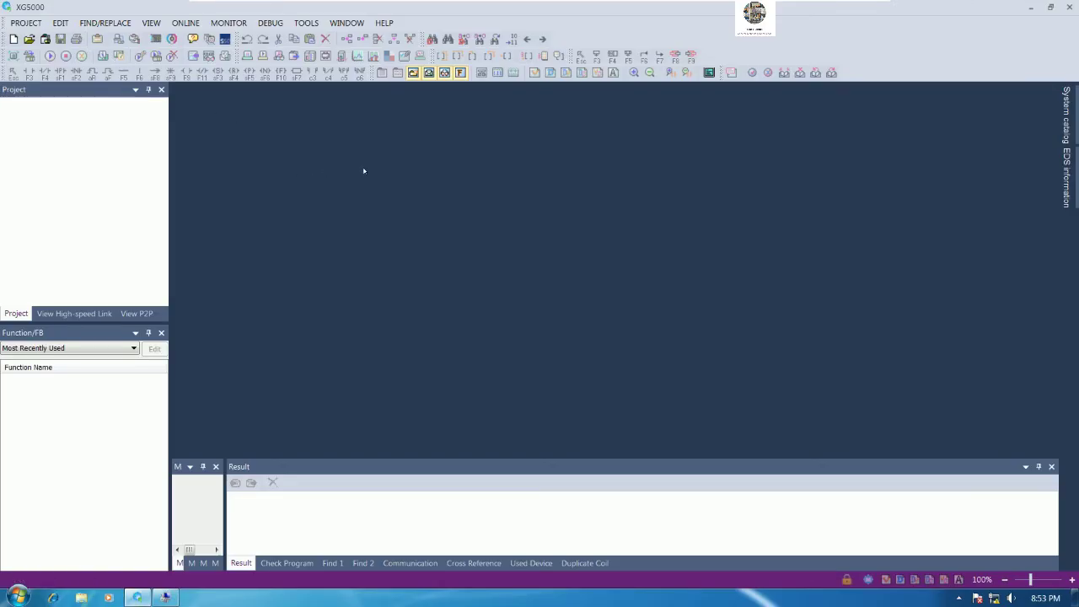
{"action": "left_click", "coordinate": [26, 23]}
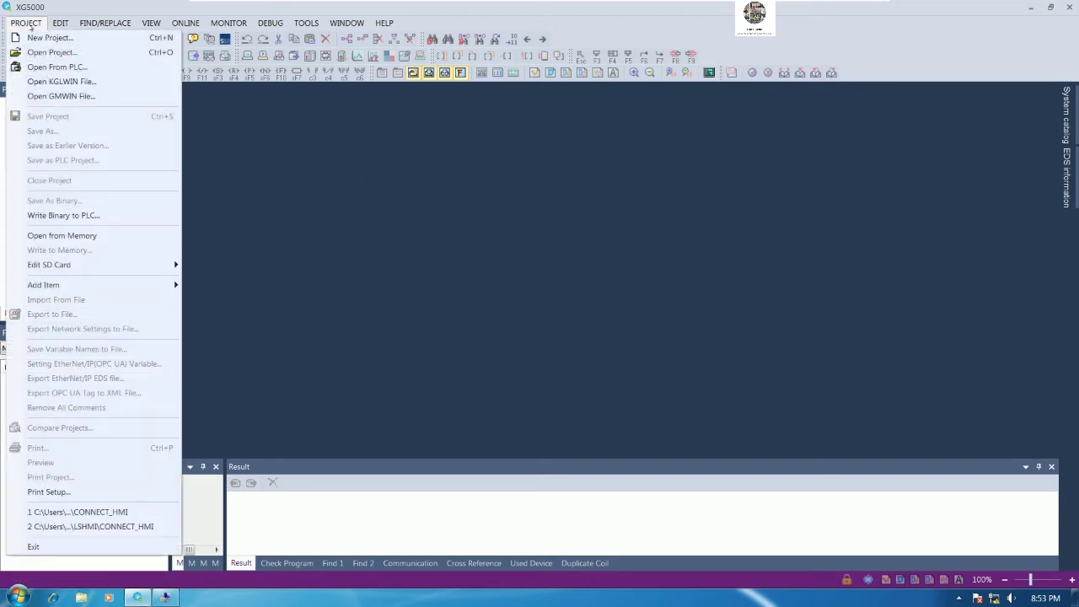
{"action": "left_click", "coordinate": [57, 67]}
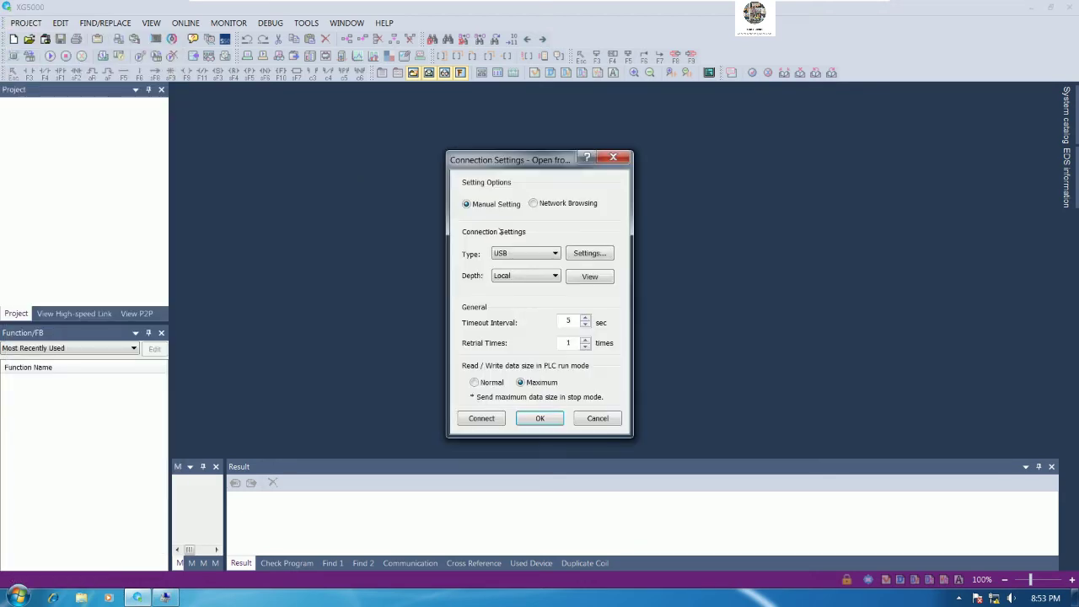
{"action": "left_click", "coordinate": [550, 252]}
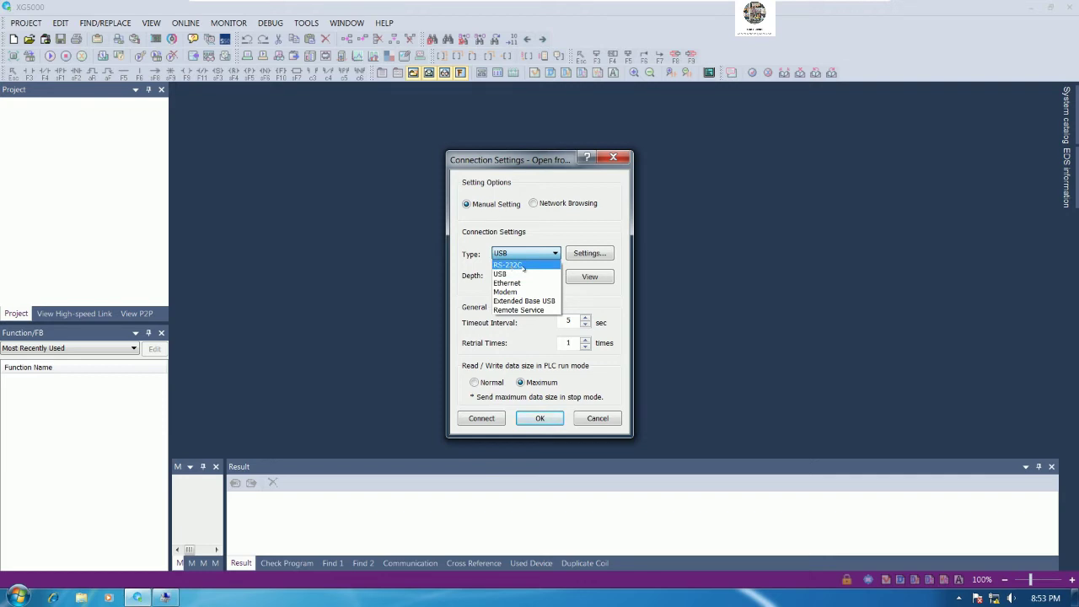
{"action": "left_click", "coordinate": [523, 266]}
Set the RS-232C port to COM1 after checking Device Manager, and try connecting.
{"action": "left_click", "coordinate": [591, 254]}
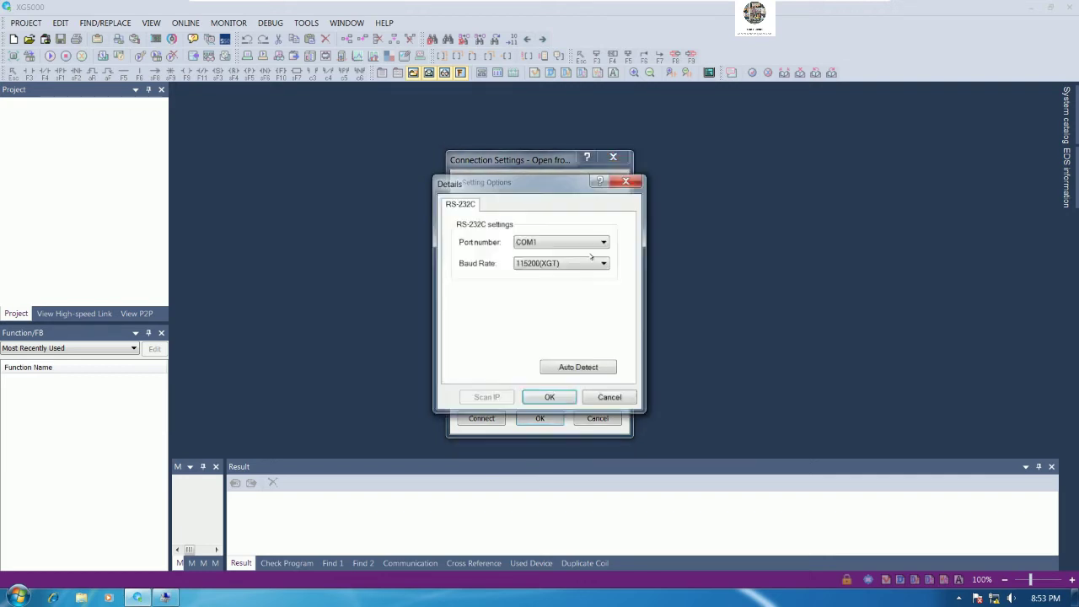
{"action": "left_click", "coordinate": [563, 242]}
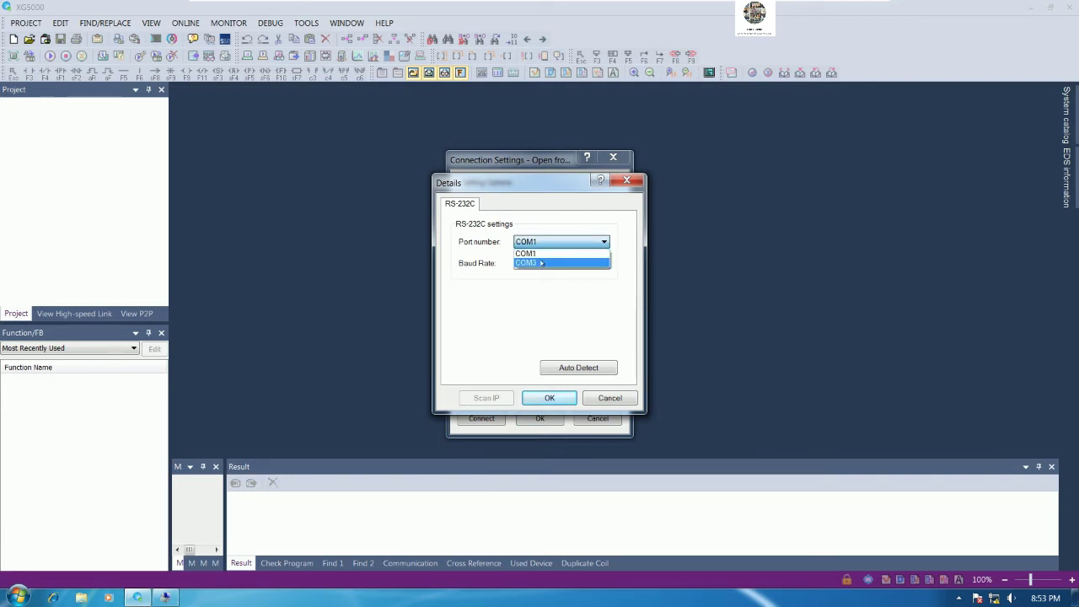
{"action": "left_click", "coordinate": [525, 262]}
{"action": "left_click", "coordinate": [137, 597]}
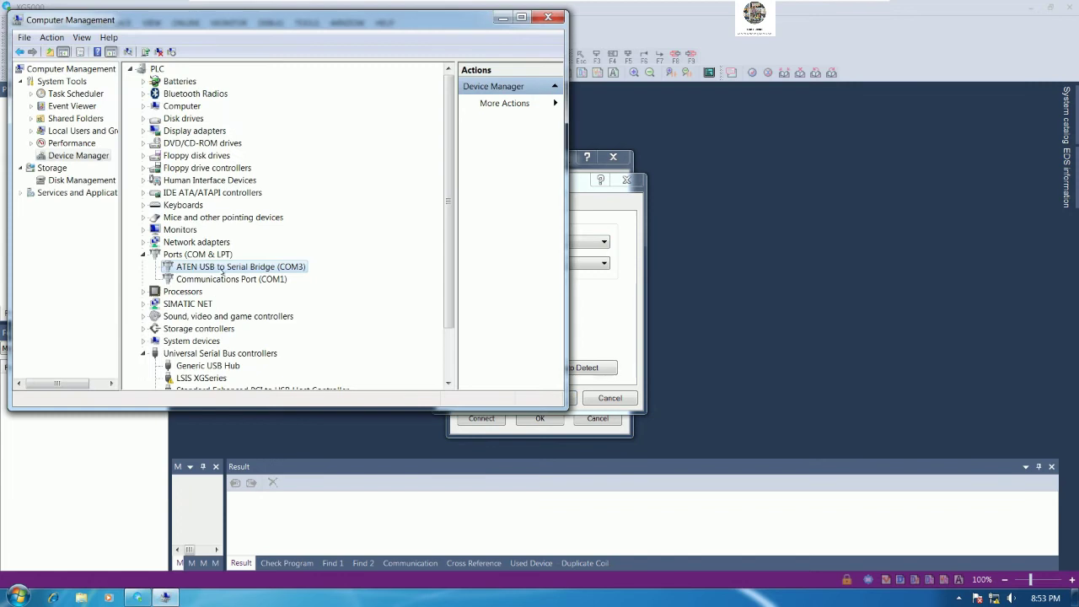
{"action": "left_click", "coordinate": [503, 17]}
{"action": "left_click", "coordinate": [575, 242]}
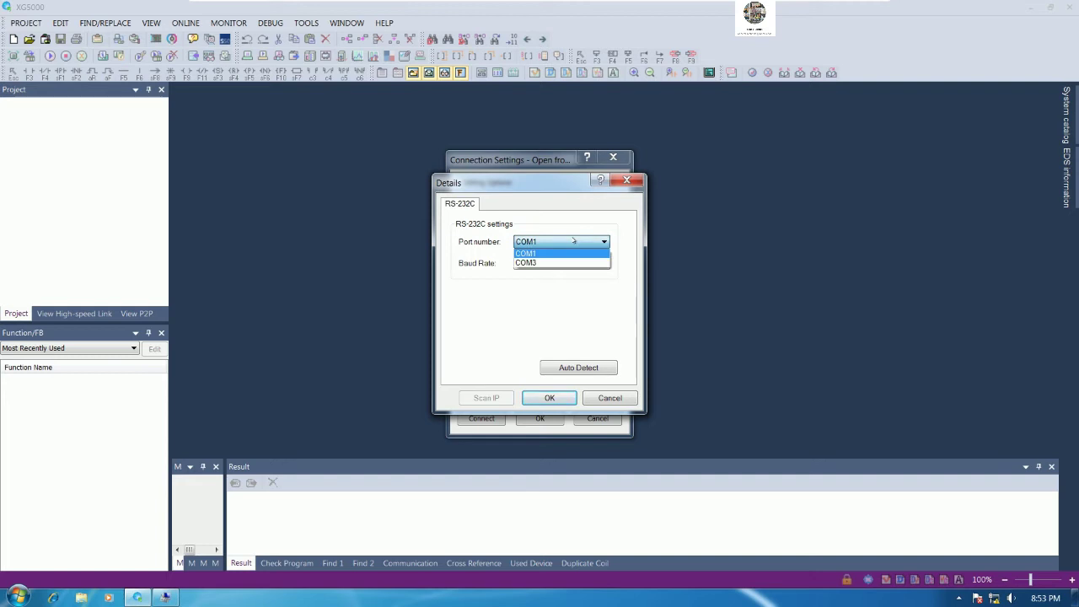
{"action": "left_click", "coordinate": [546, 253]}
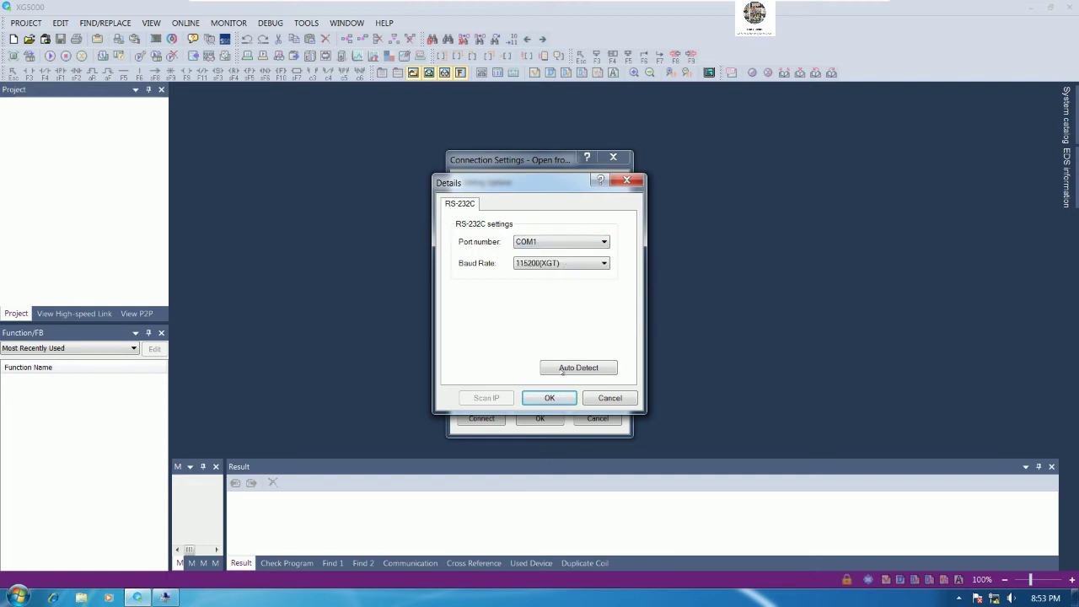
{"action": "left_click", "coordinate": [548, 397]}
{"action": "left_click", "coordinate": [482, 418]}
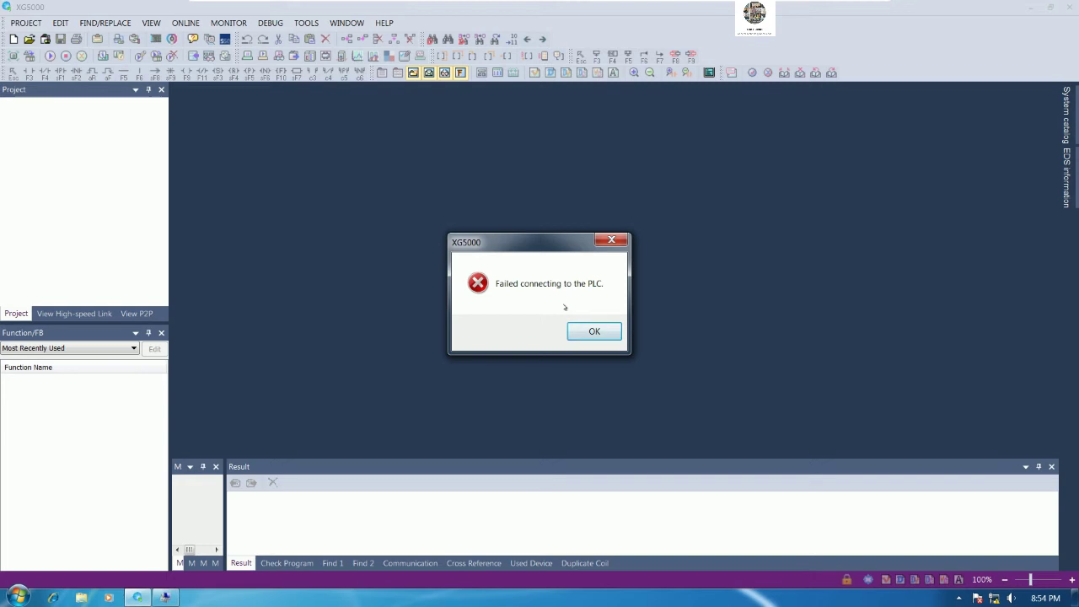
Dismiss the error and retry Open From PLC with port COM3 at 115200(XGT) baud.
{"action": "key", "text": "Return"}
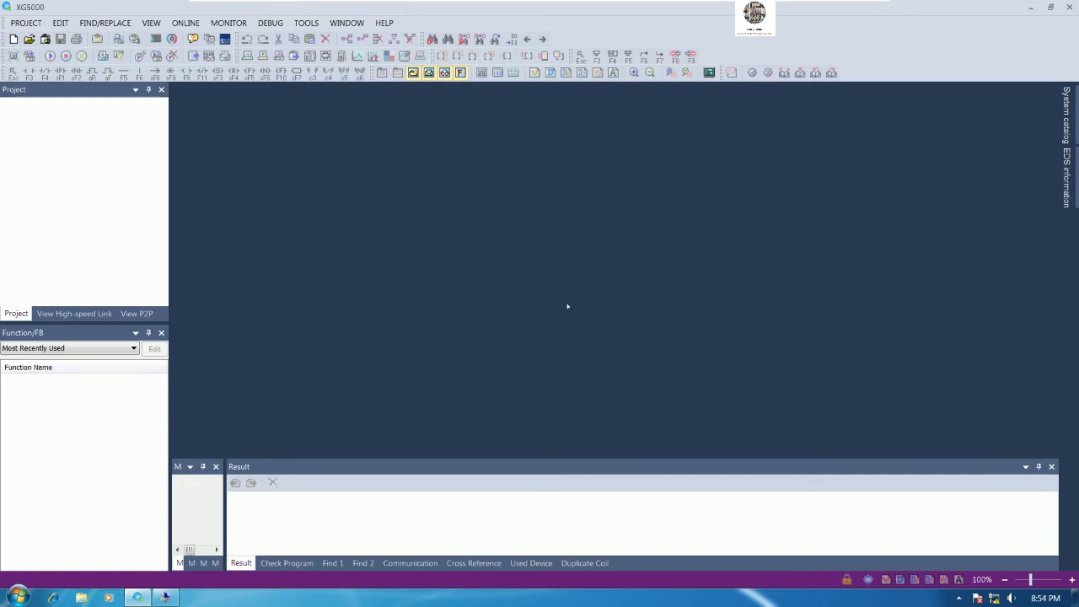
{"action": "left_click", "coordinate": [25, 23]}
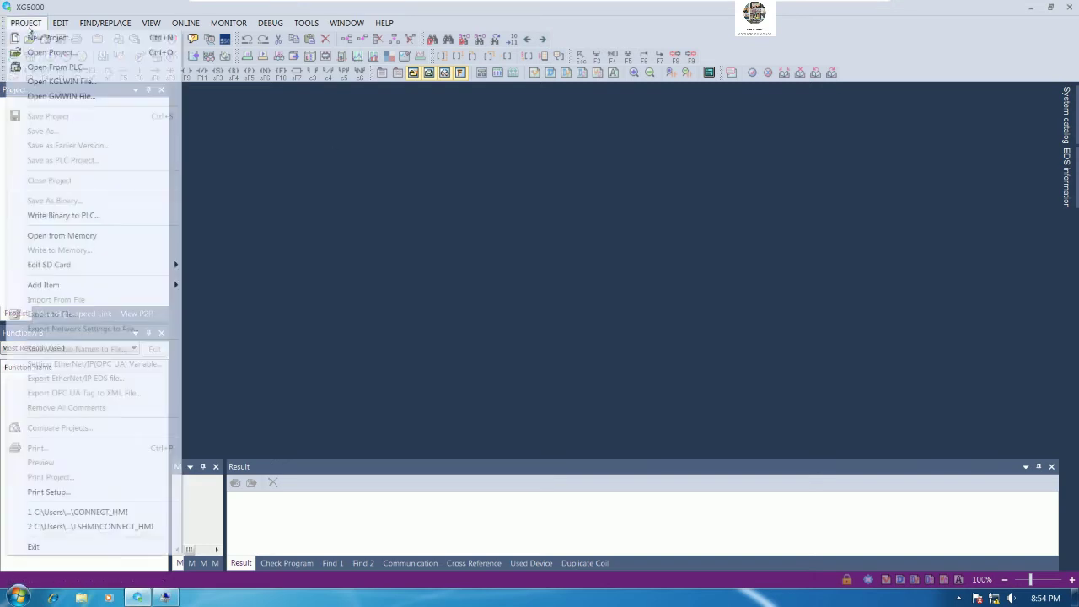
{"action": "left_click", "coordinate": [73, 68]}
{"action": "left_click", "coordinate": [589, 253]}
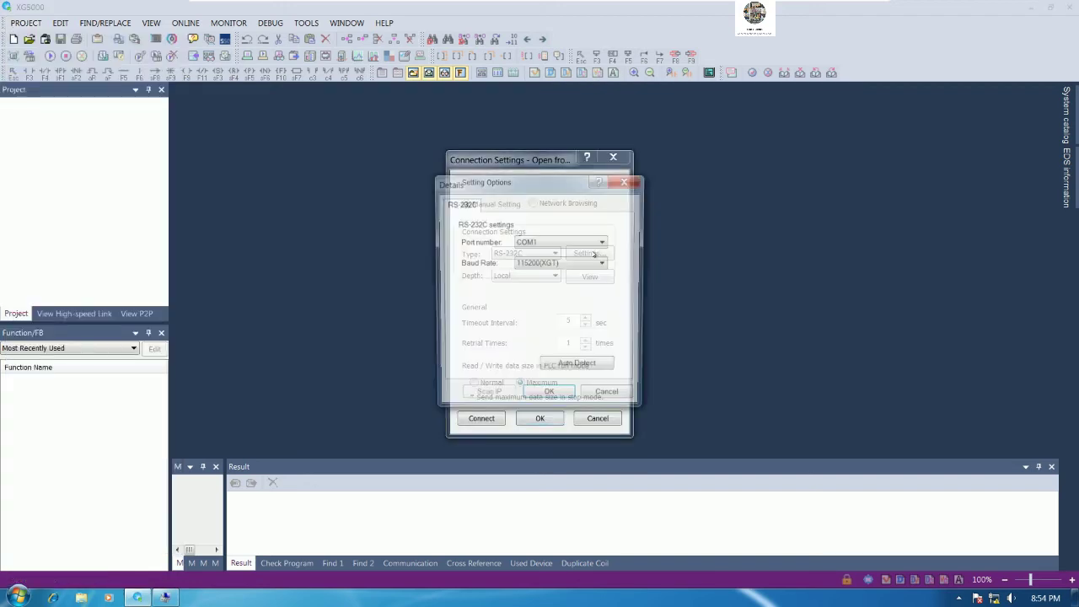
{"action": "left_click", "coordinate": [562, 245]}
{"action": "left_click", "coordinate": [538, 263]}
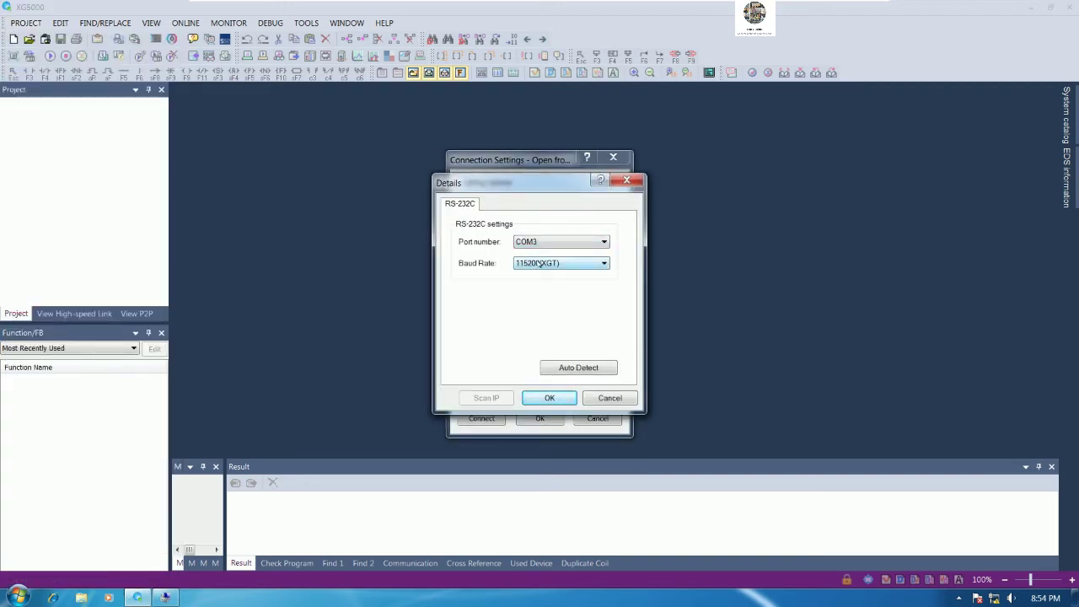
{"action": "left_click", "coordinate": [562, 264]}
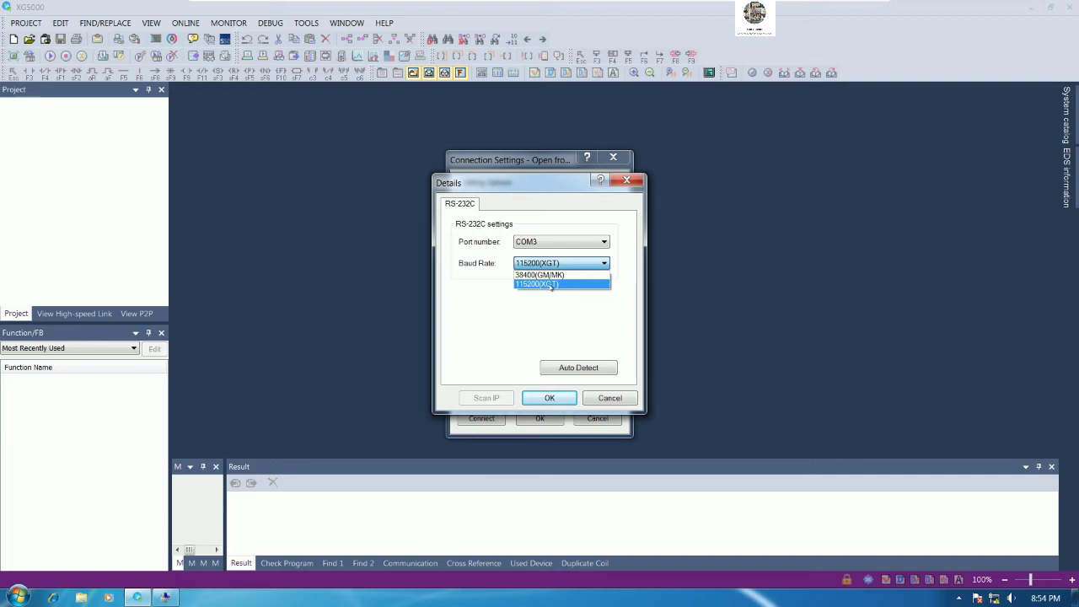
{"action": "left_click", "coordinate": [550, 285]}
{"action": "left_click", "coordinate": [526, 400]}
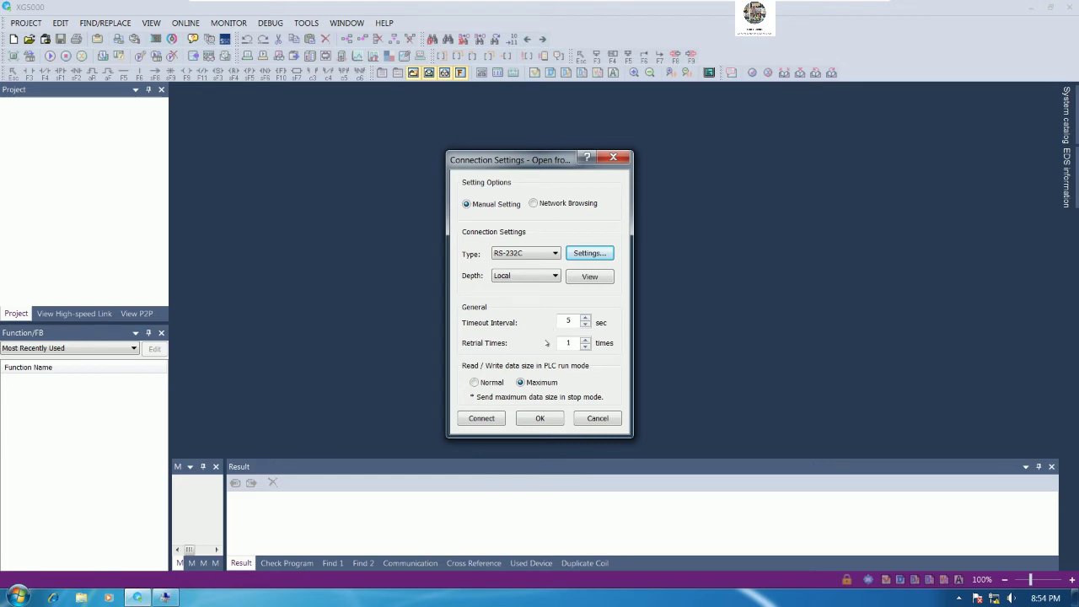
{"action": "left_click", "coordinate": [481, 420]}
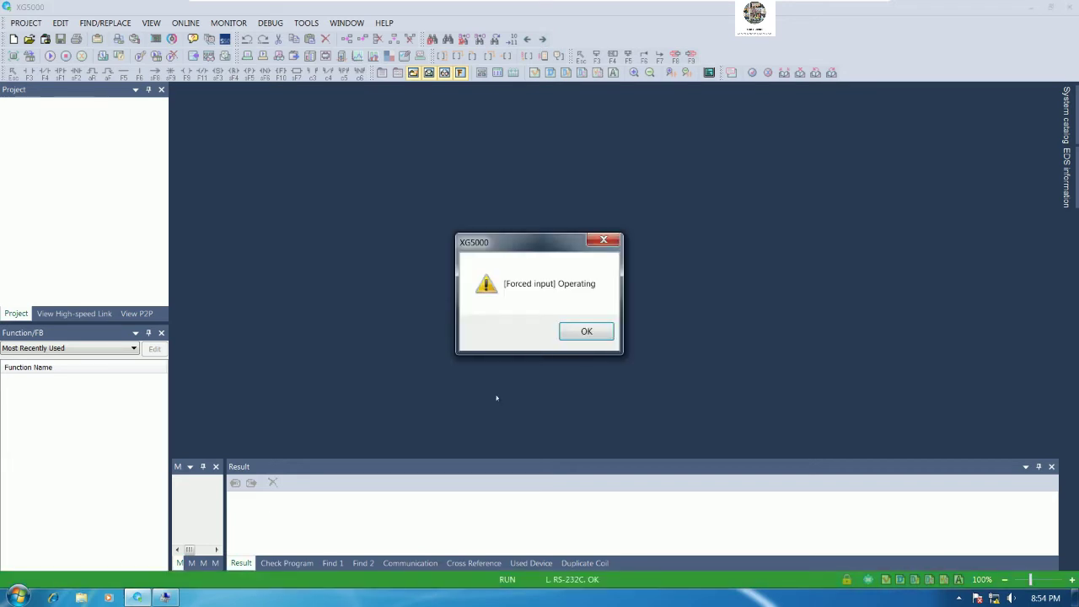
Acknowledge the forced-input warning and read completion to show CONNECT_HMIPROJ, then select cells near M00000.
{"action": "left_click", "coordinate": [567, 335]}
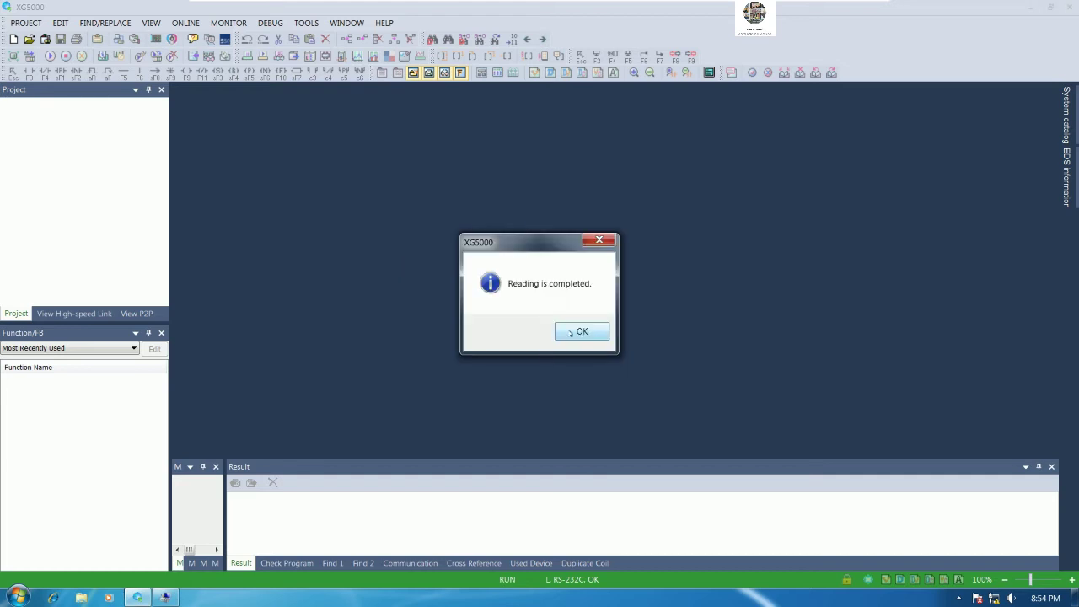
{"action": "left_click", "coordinate": [571, 332]}
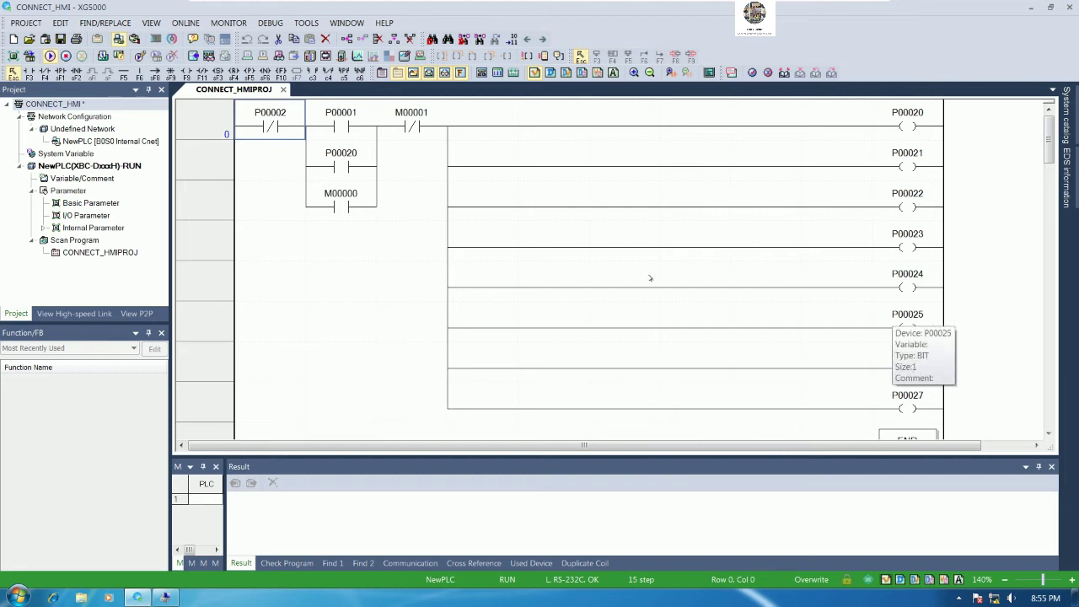
{"action": "left_click", "coordinate": [386, 267]}
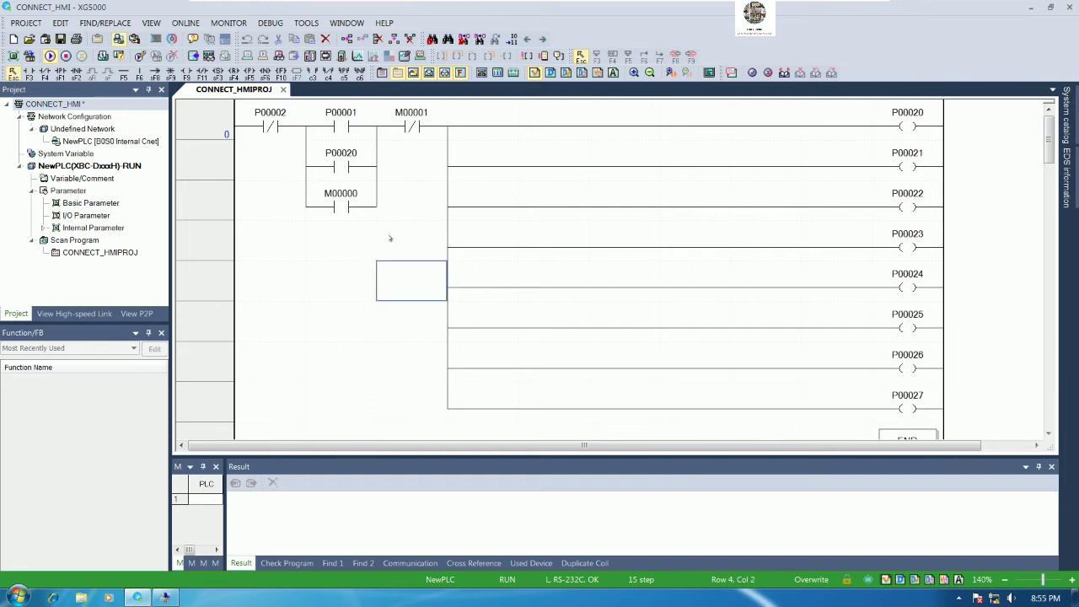
{"action": "left_click", "coordinate": [391, 238]}
{"action": "left_click", "coordinate": [349, 243]}
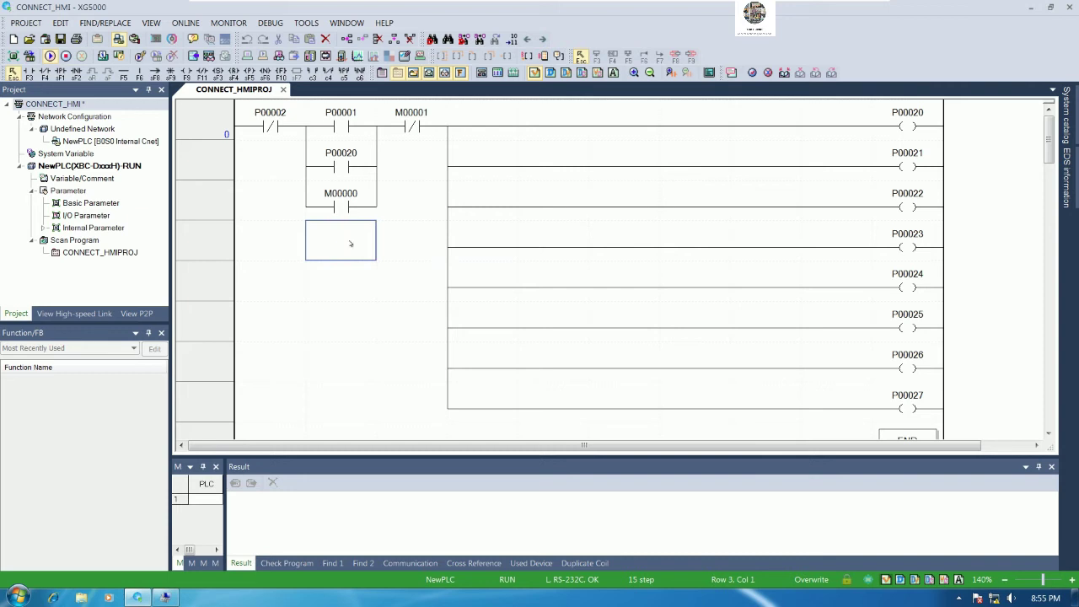
{"action": "left_click", "coordinate": [269, 247]}
{"action": "left_click", "coordinate": [332, 244]}
{"action": "left_click", "coordinate": [137, 597]}
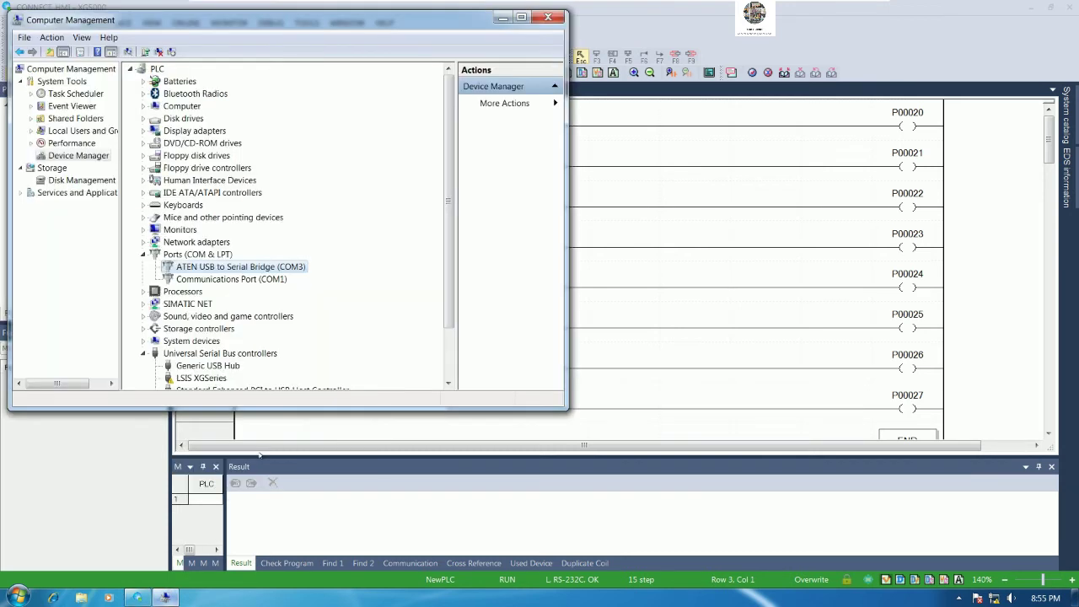
{"action": "left_click", "coordinate": [230, 281]}
{"action": "left_click", "coordinate": [228, 267]}
{"action": "left_click", "coordinate": [502, 19]}
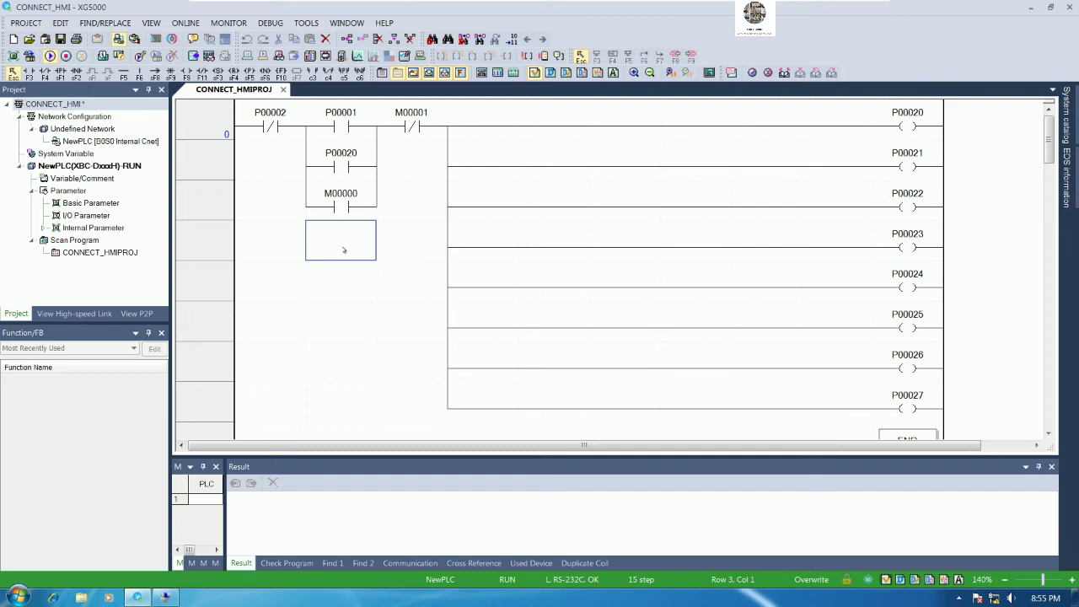
{"action": "left_click", "coordinate": [290, 250]}
Start monitoring the live PLC states of CONNECT_HMIPROJ.
{"action": "left_click", "coordinate": [344, 245]}
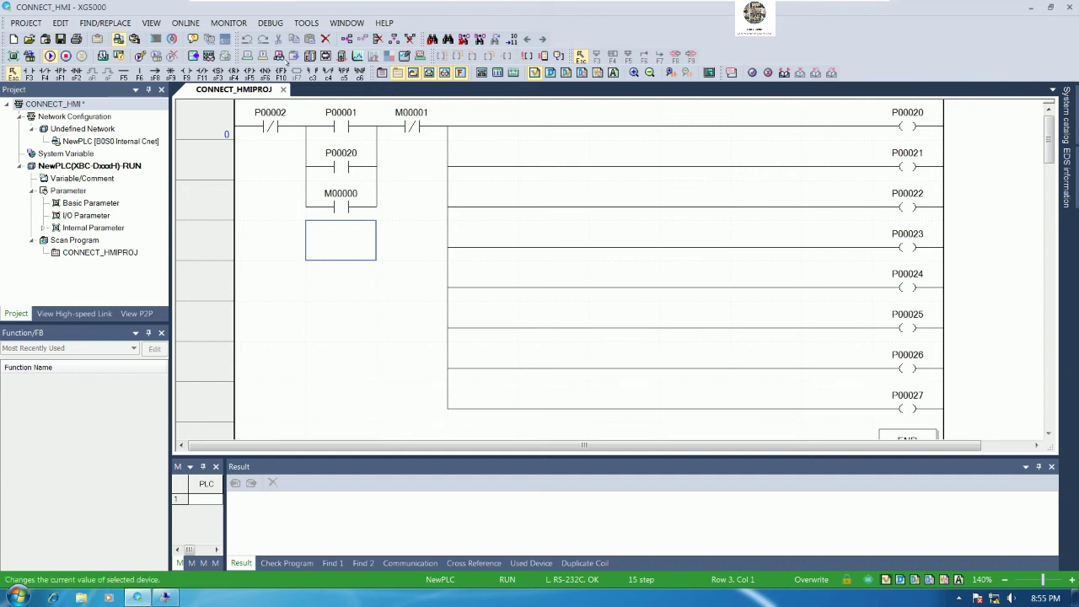
{"action": "left_click", "coordinate": [239, 23]}
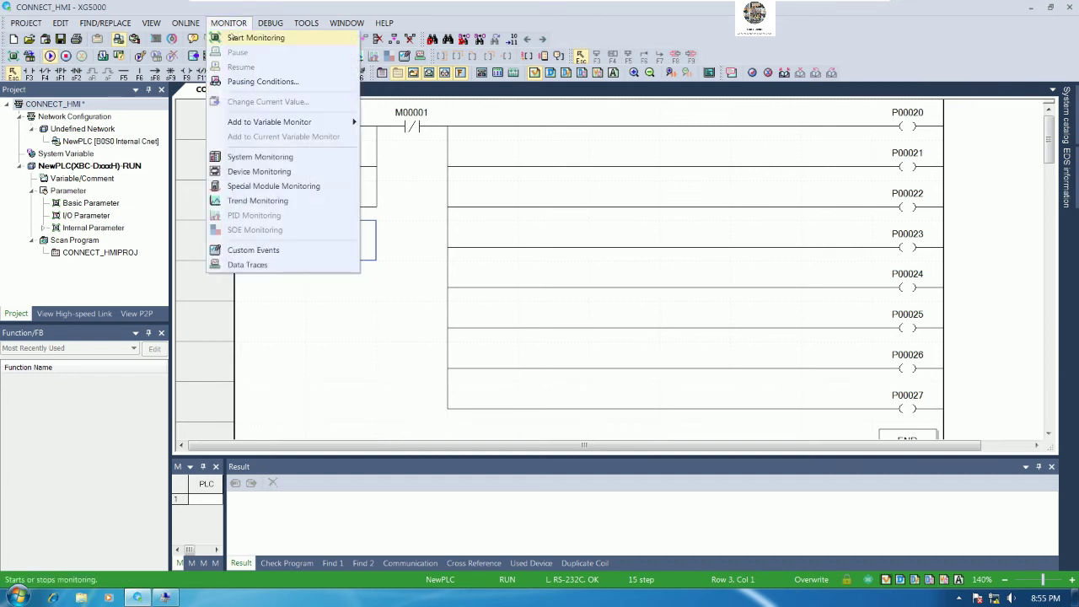
{"action": "left_click", "coordinate": [255, 38]}
Browse cells along the top and P00021–P00023 rungs, then bring up the ONLINE menu.
{"action": "left_click", "coordinate": [413, 282]}
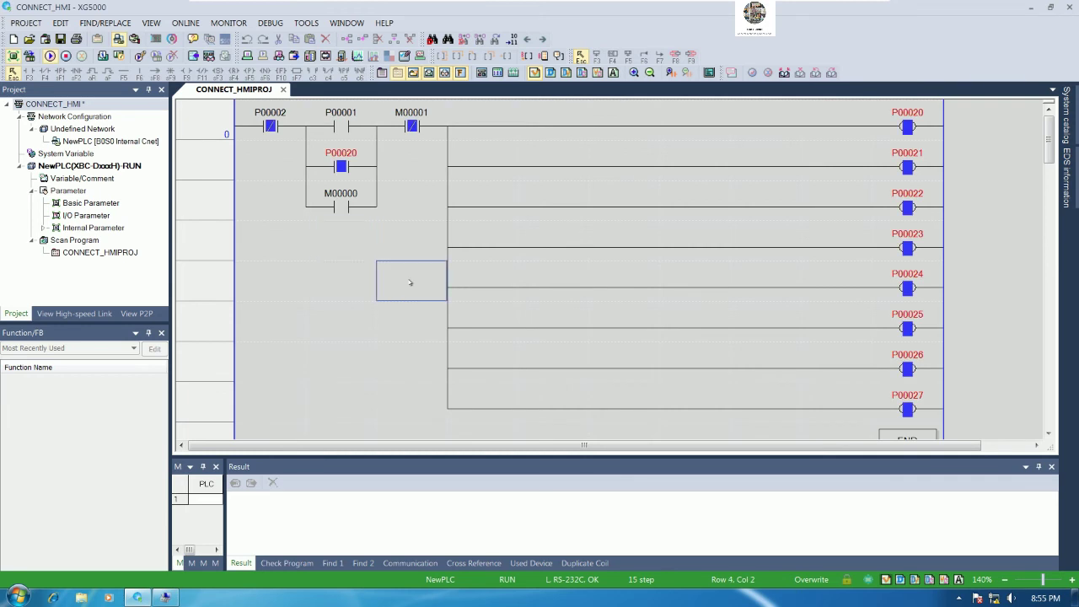
{"action": "left_click", "coordinate": [582, 246]}
{"action": "left_click", "coordinate": [570, 182]}
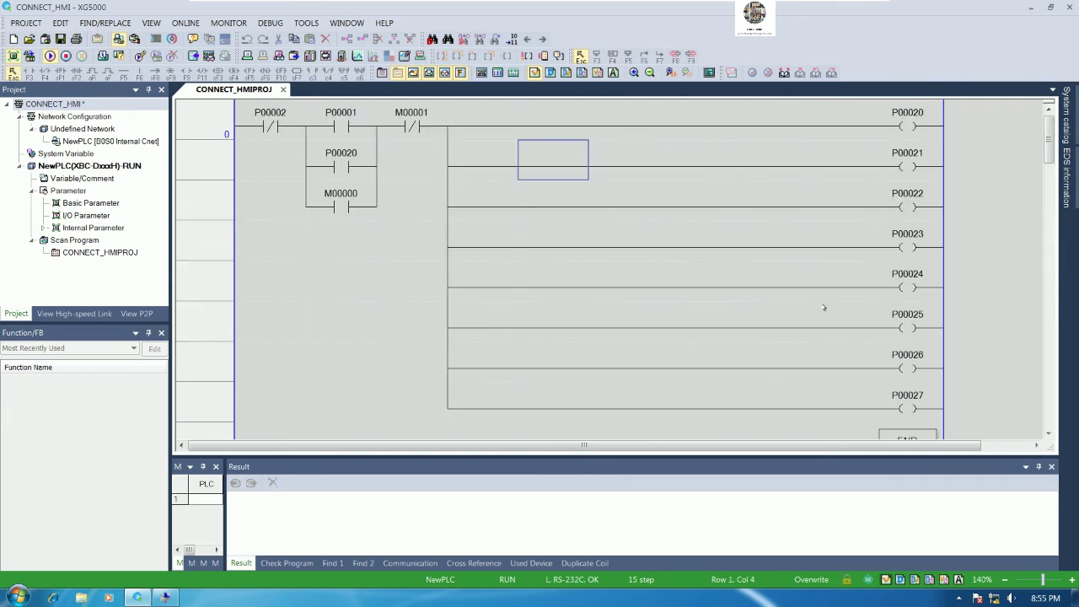
{"action": "left_click", "coordinate": [650, 172]}
{"action": "left_click", "coordinate": [693, 174]}
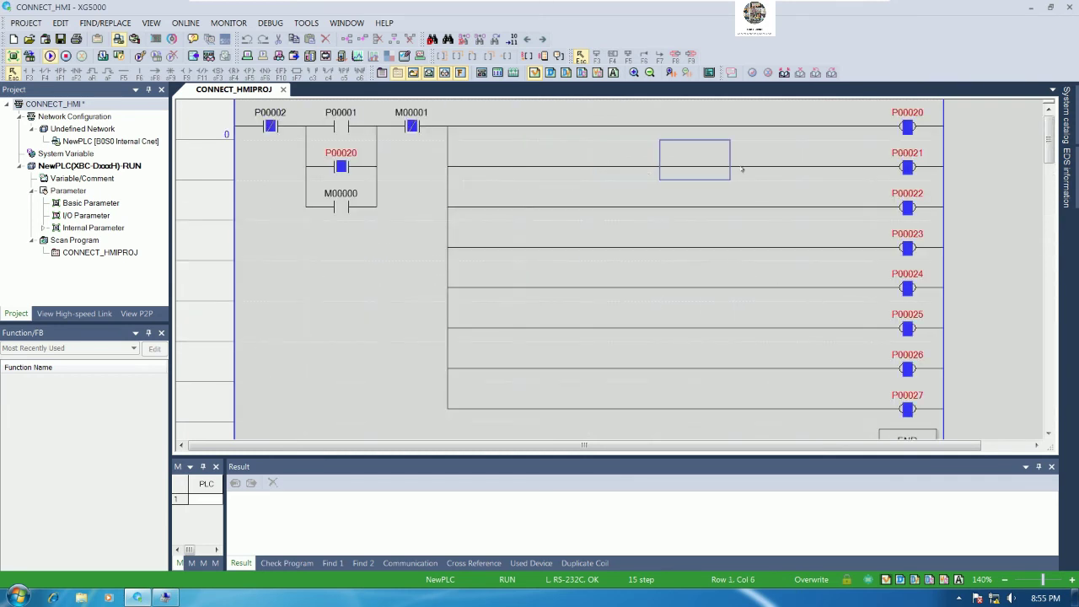
{"action": "left_click", "coordinate": [745, 170]}
{"action": "left_click", "coordinate": [664, 174]}
{"action": "left_click", "coordinate": [624, 172]}
{"action": "left_click", "coordinate": [535, 168]}
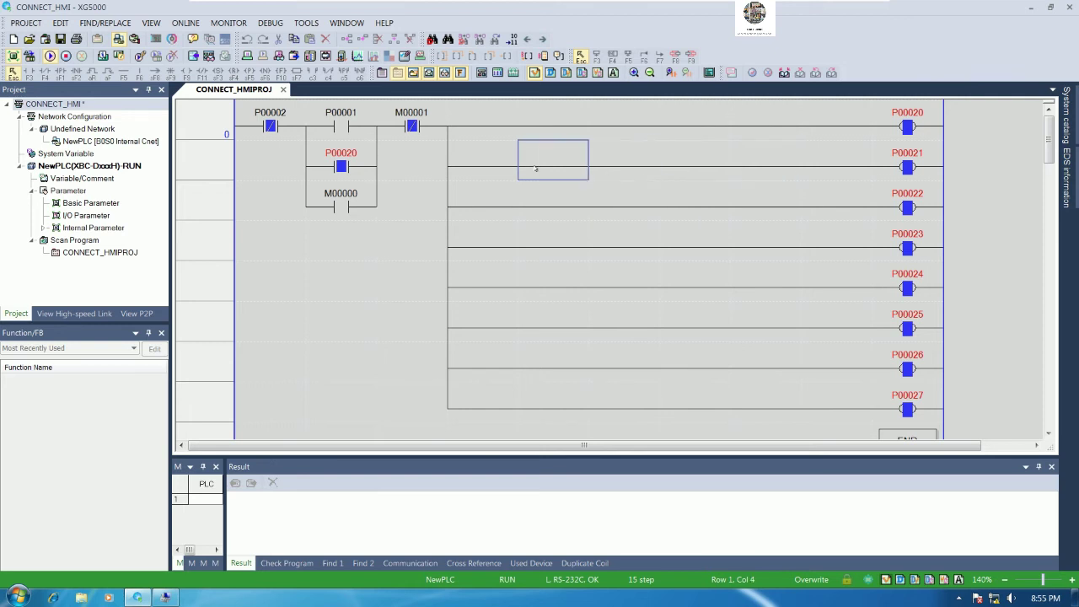
{"action": "left_click", "coordinate": [487, 165]}
{"action": "left_click", "coordinate": [493, 126]}
{"action": "left_click", "coordinate": [646, 137]}
{"action": "left_click", "coordinate": [666, 205]}
{"action": "left_click", "coordinate": [540, 224]}
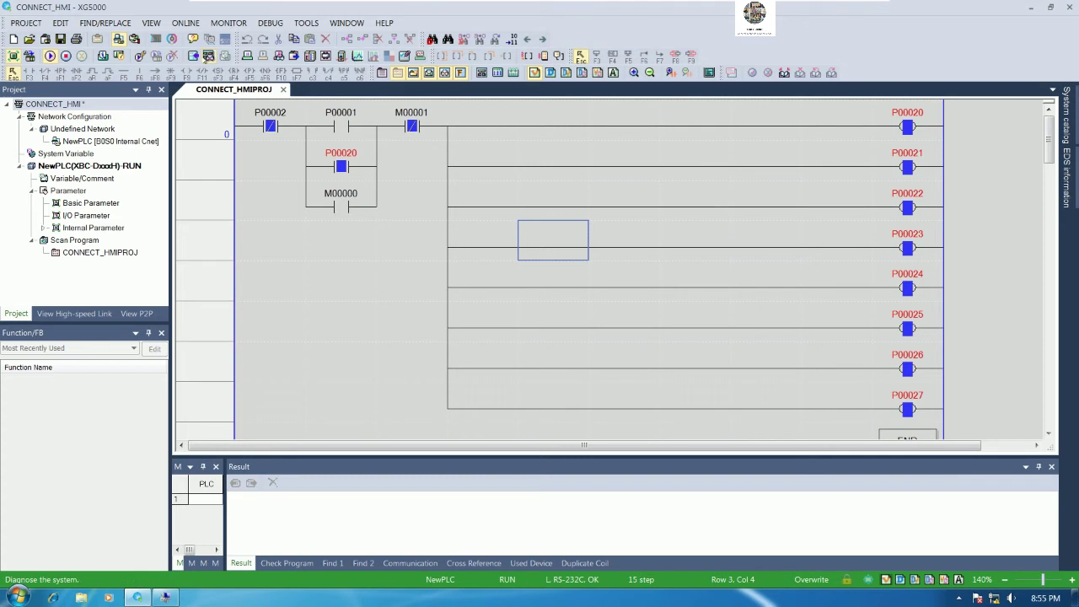
{"action": "left_click", "coordinate": [321, 236]}
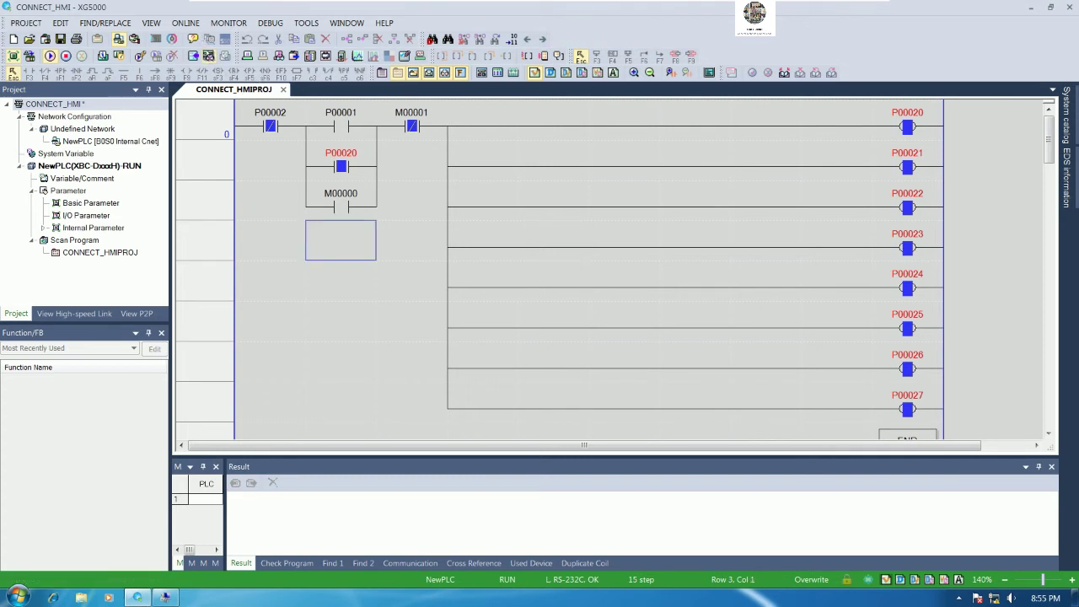
{"action": "left_click", "coordinate": [193, 27]}
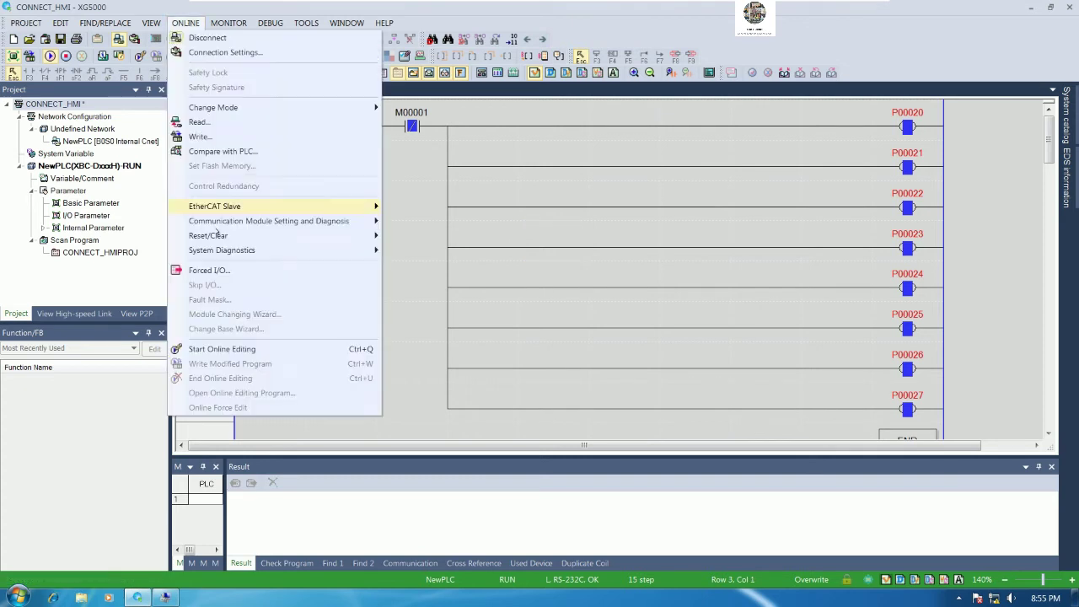
Start online editing of the running program and move to the END rung.
{"action": "left_click", "coordinate": [245, 352]}
{"action": "scroll", "coordinate": [608, 350], "scroll_direction": "down", "scroll_amount": 2}
{"action": "scroll", "coordinate": [607, 350], "scroll_direction": "up", "scroll_amount": 1}
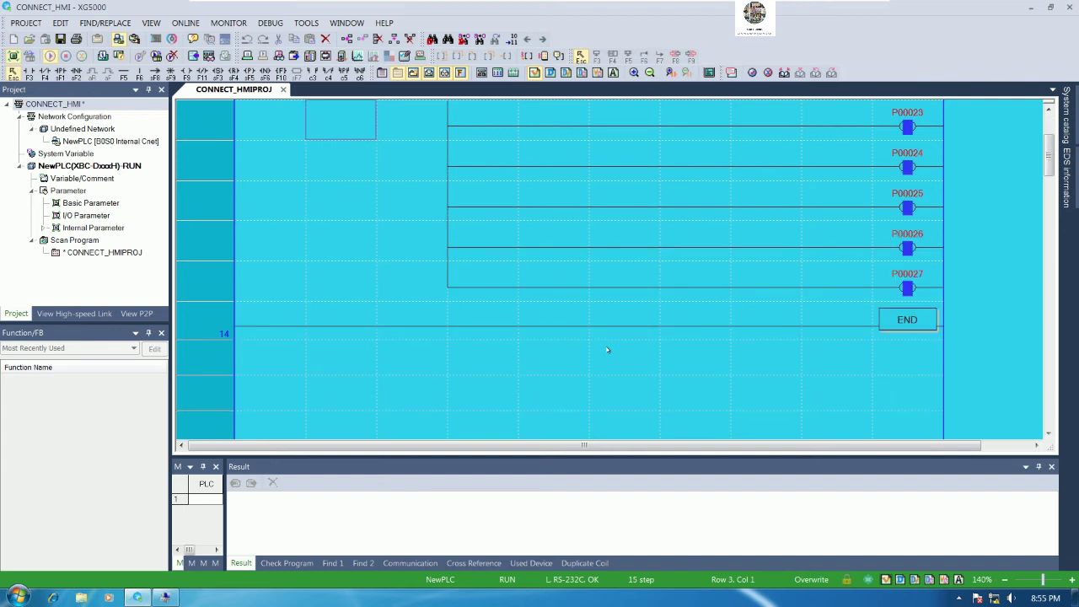
{"action": "left_click", "coordinate": [495, 329]}
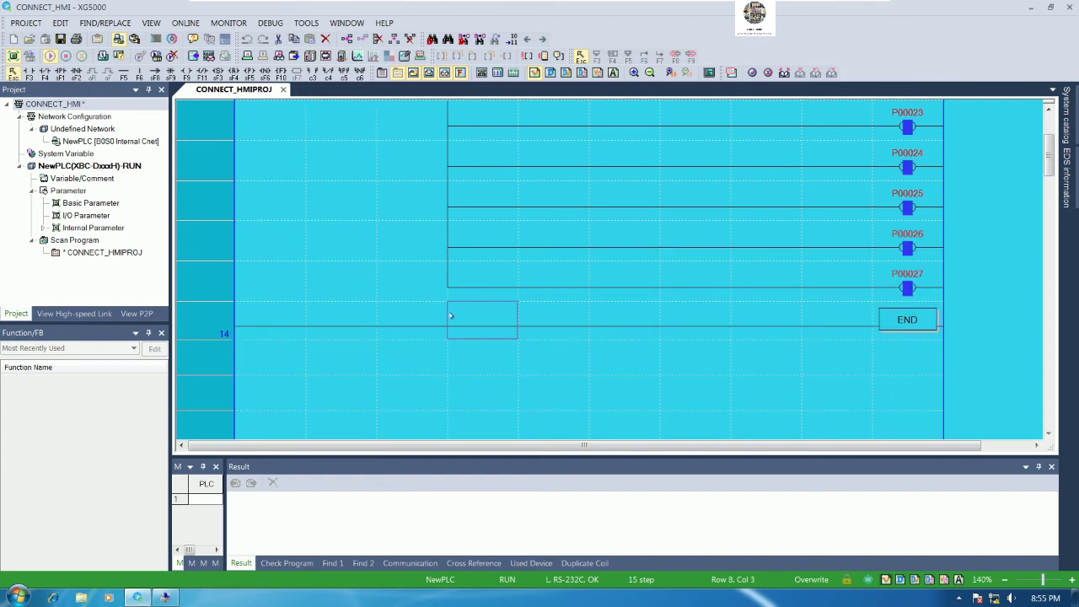
Insert three empty rungs above the END row.
{"action": "left_click", "coordinate": [215, 314]}
{"action": "right_click", "coordinate": [215, 313]}
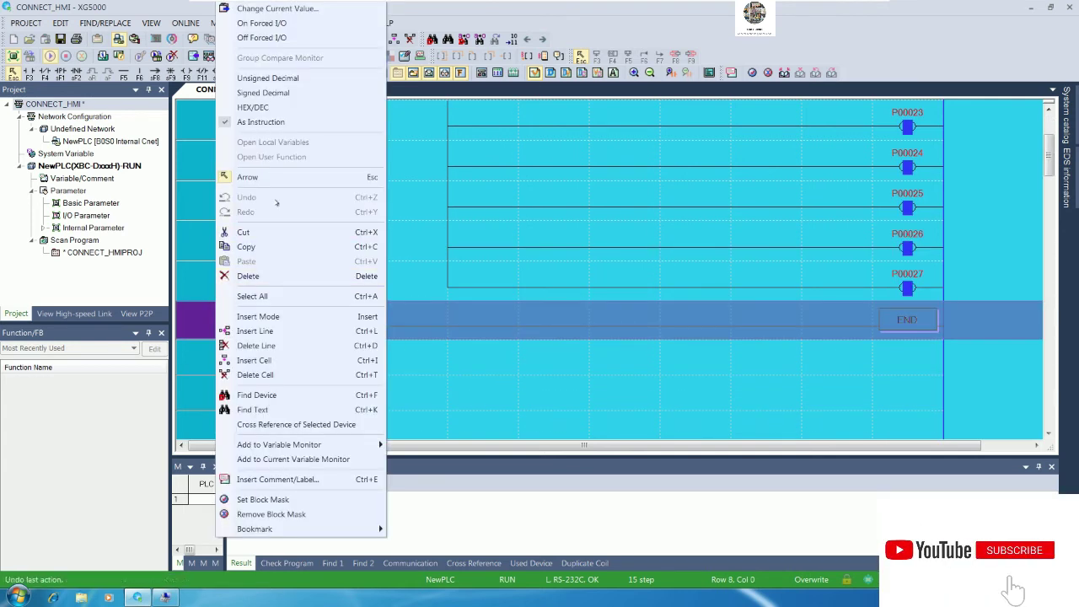
{"action": "left_click", "coordinate": [250, 330]}
{"action": "right_click", "coordinate": [221, 318]}
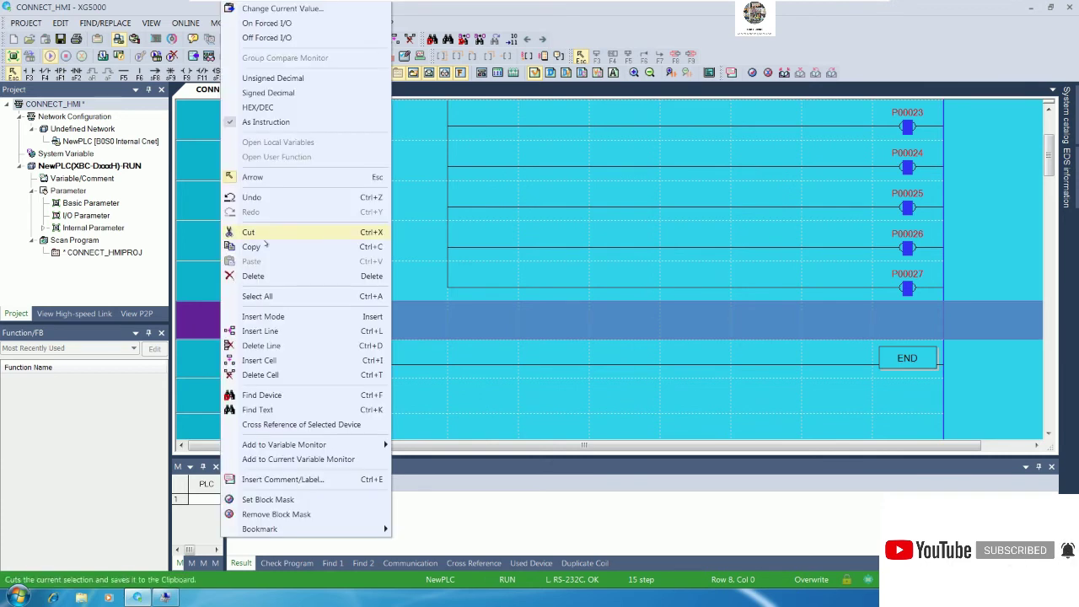
{"action": "left_click", "coordinate": [267, 331]}
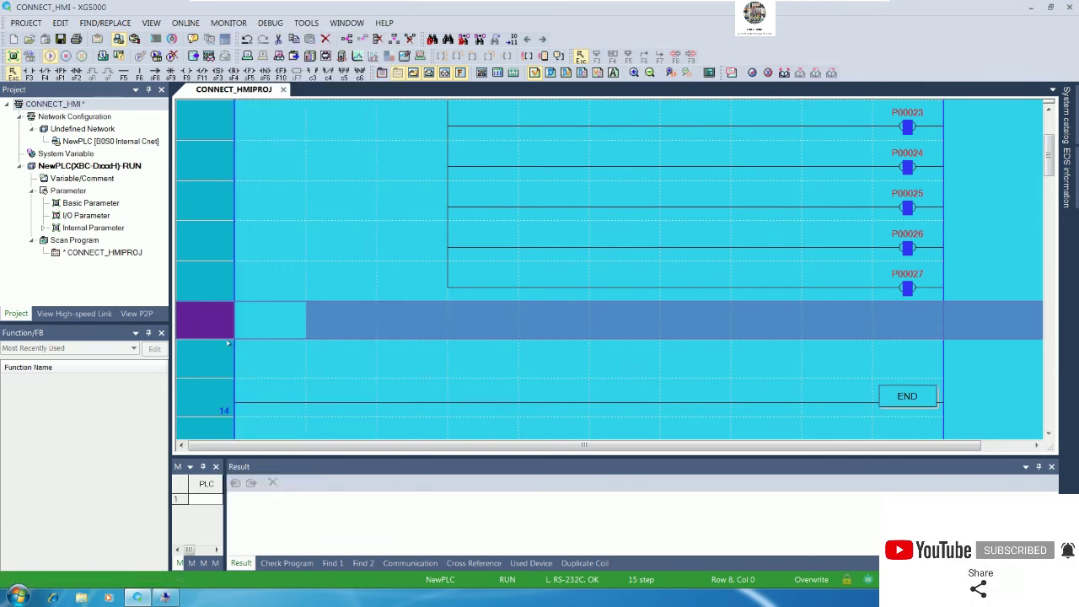
{"action": "right_click", "coordinate": [227, 313]}
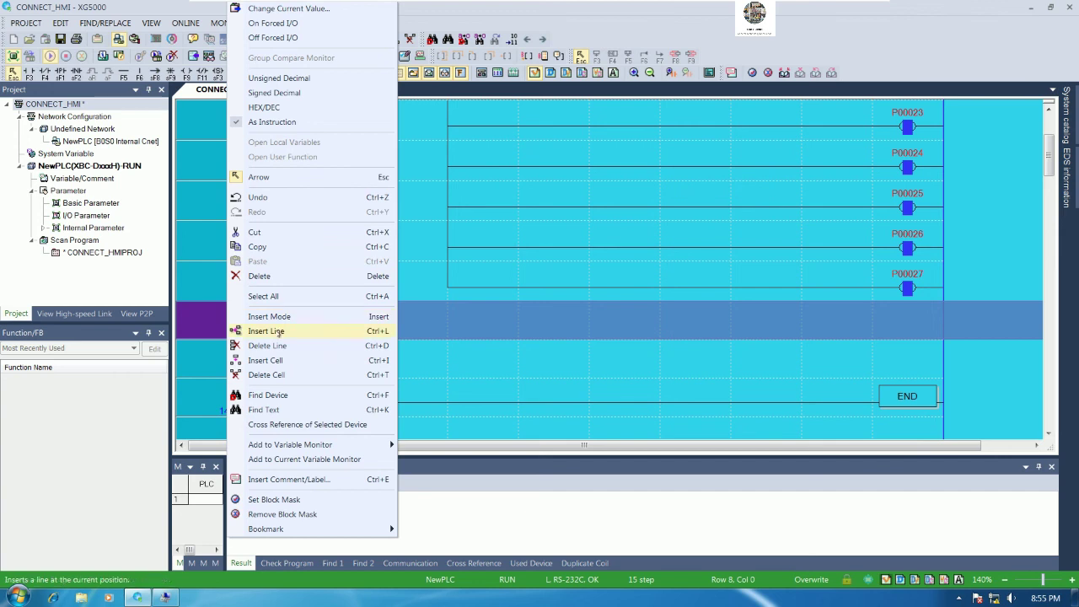
{"action": "left_click", "coordinate": [281, 332]}
{"action": "left_click", "coordinate": [837, 396]}
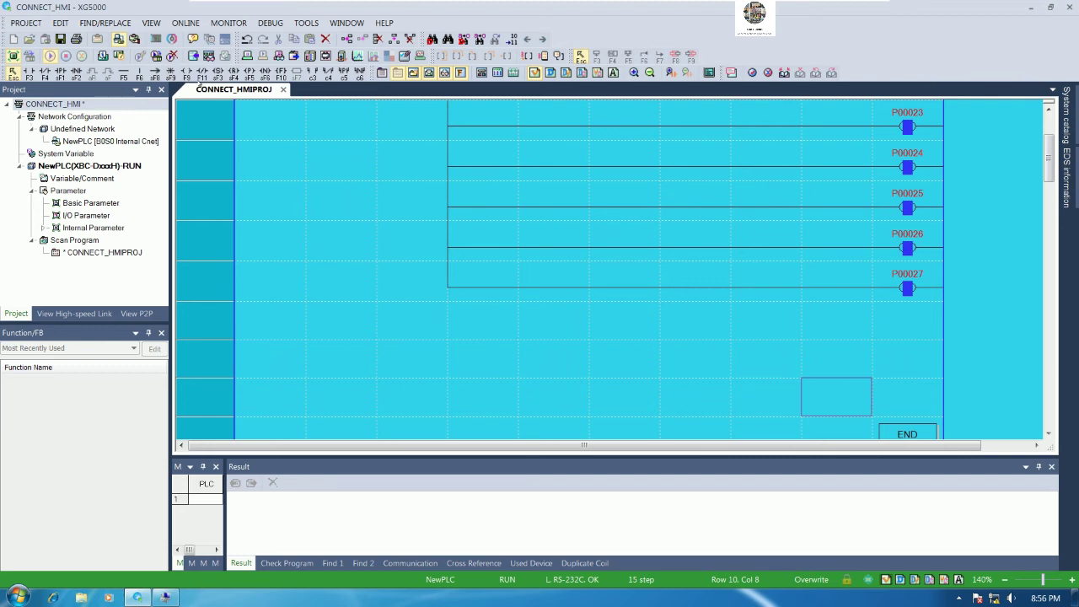
Place output coils P00028, P00029 and P00030 on the three new rungs.
{"action": "left_click", "coordinate": [187, 74]}
{"action": "left_click", "coordinate": [903, 324]}
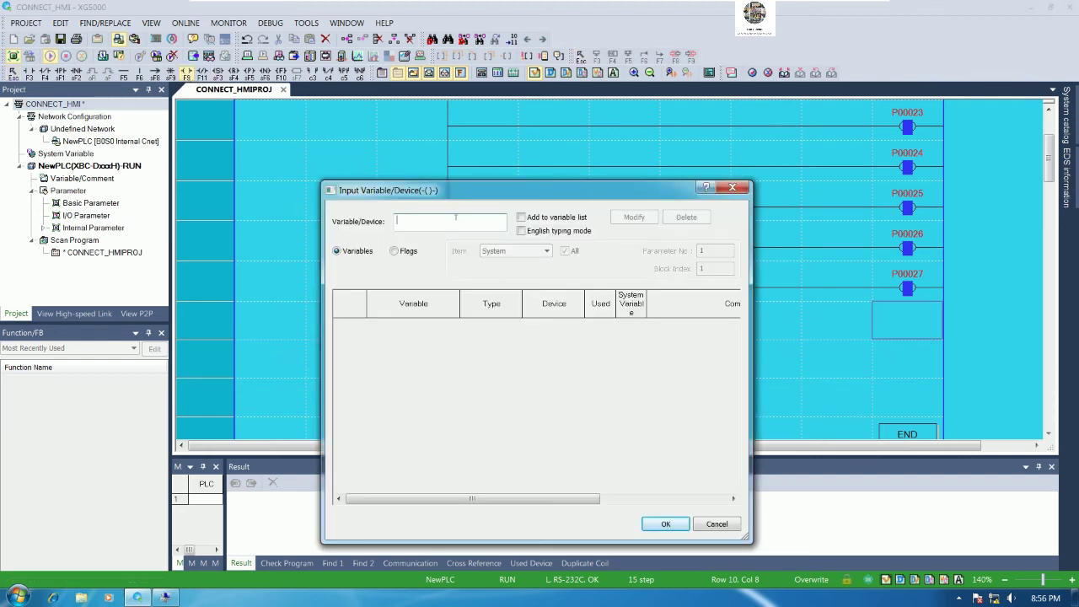
{"action": "type", "text": "P00028"}
{"action": "key", "text": "Return"}
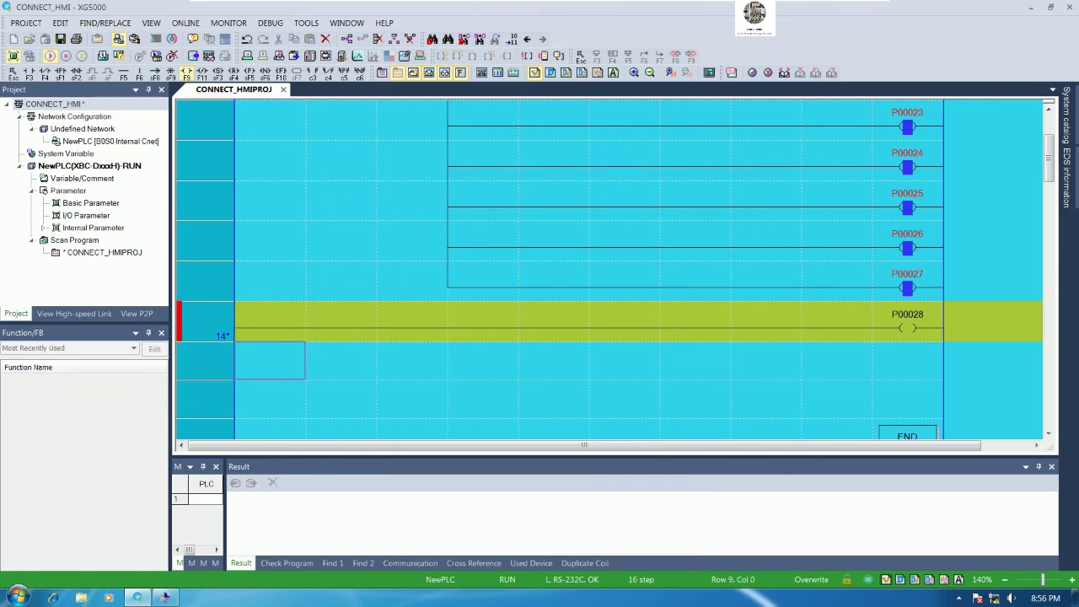
{"action": "key", "text": "F9"}
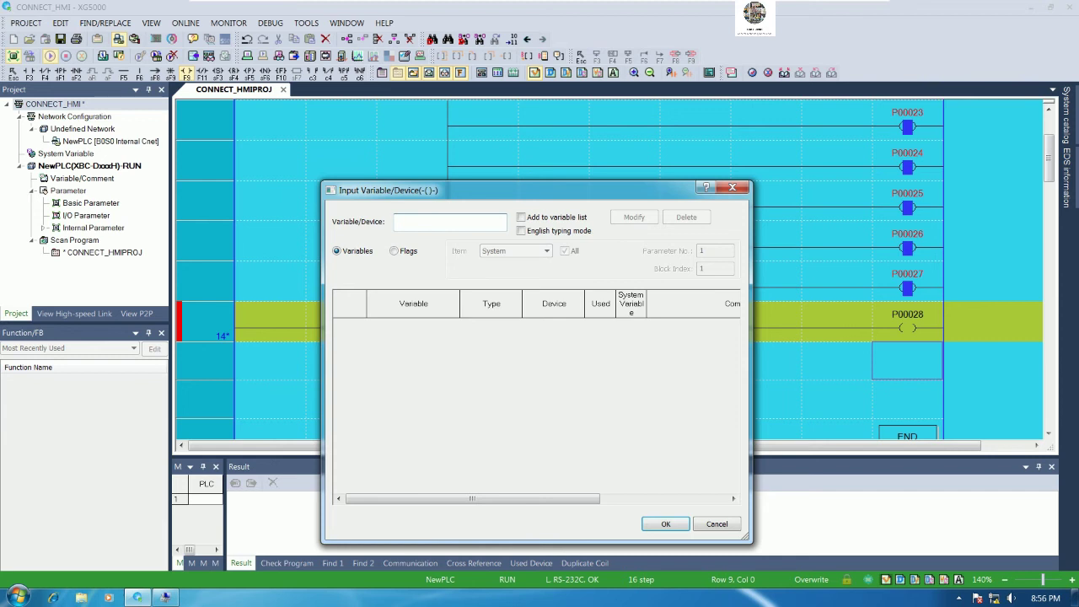
{"action": "type", "text": "P19"}
{"action": "key", "text": "Return"}
{"action": "key", "text": "F9"}
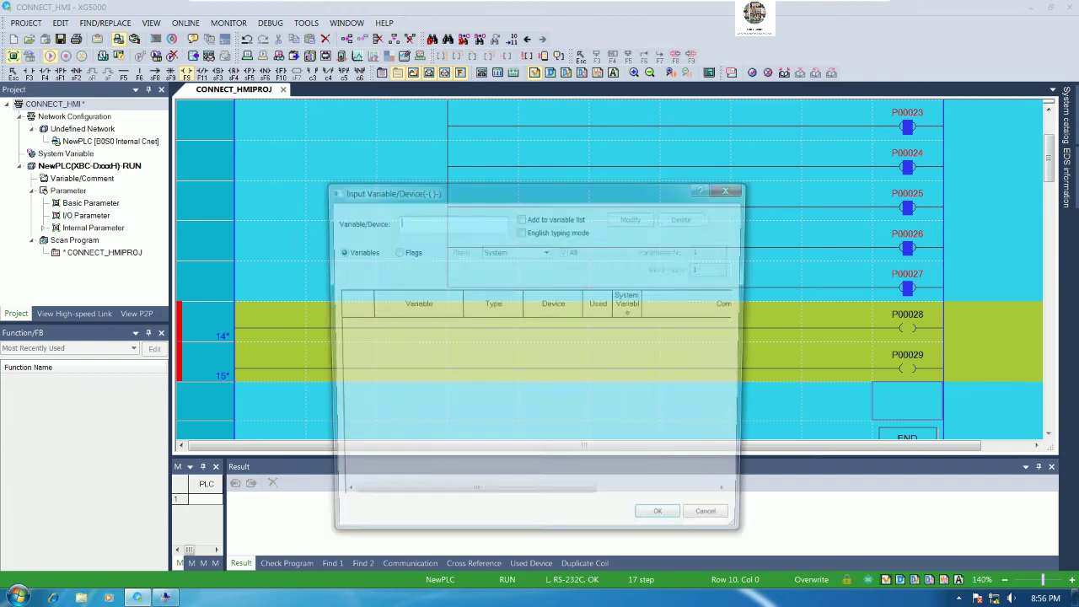
{"action": "type", "text": "P30"}
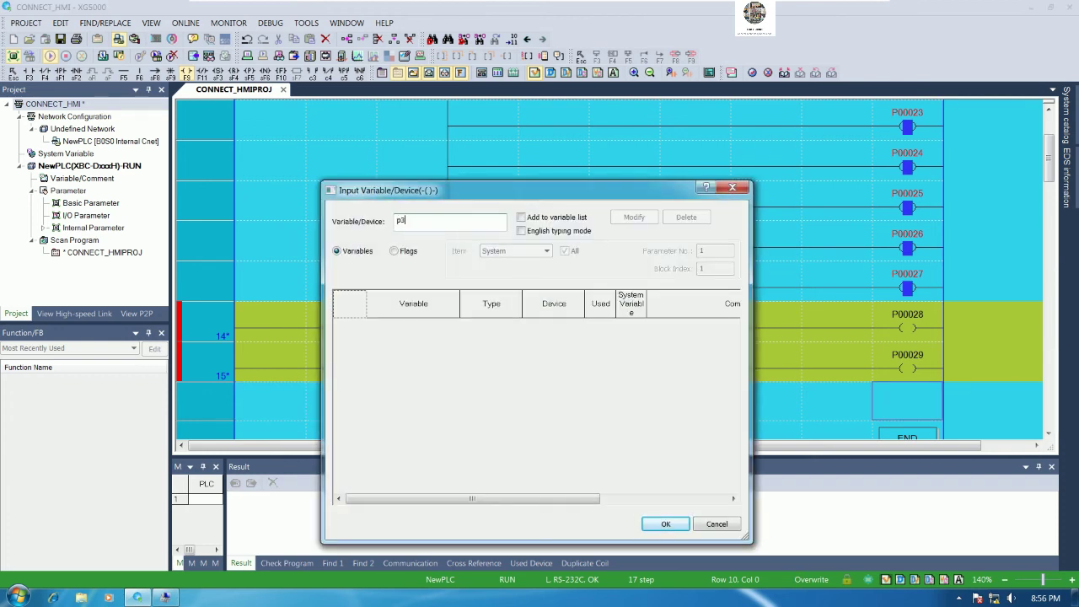
{"action": "key", "text": "Return"}
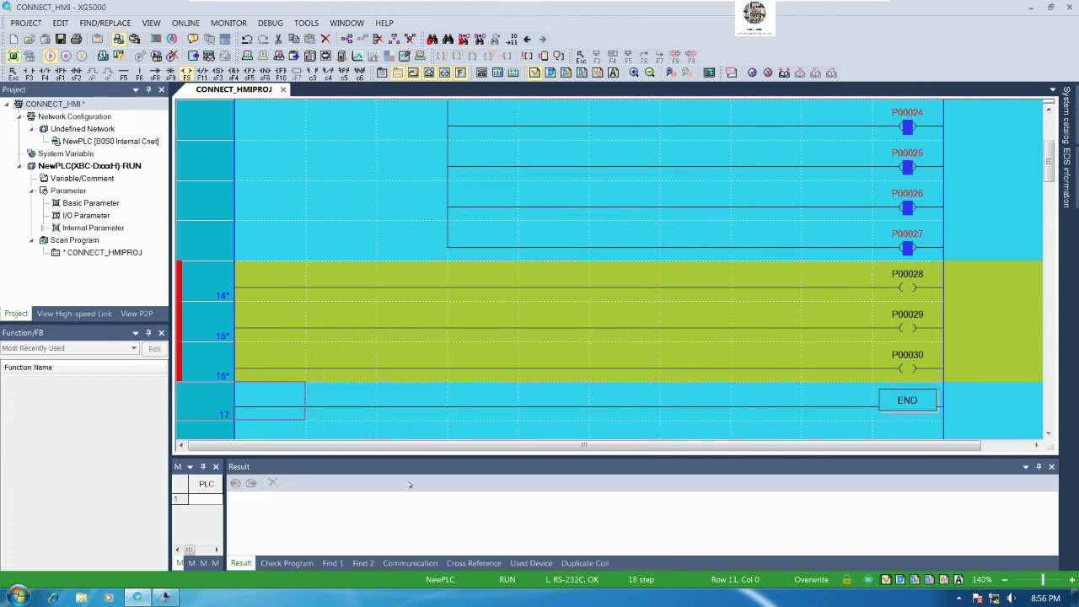
{"action": "key", "text": "Escape"}
Delete the horizontal wires leading to the new coils on rungs 14–16.
{"action": "left_click", "coordinate": [279, 280]}
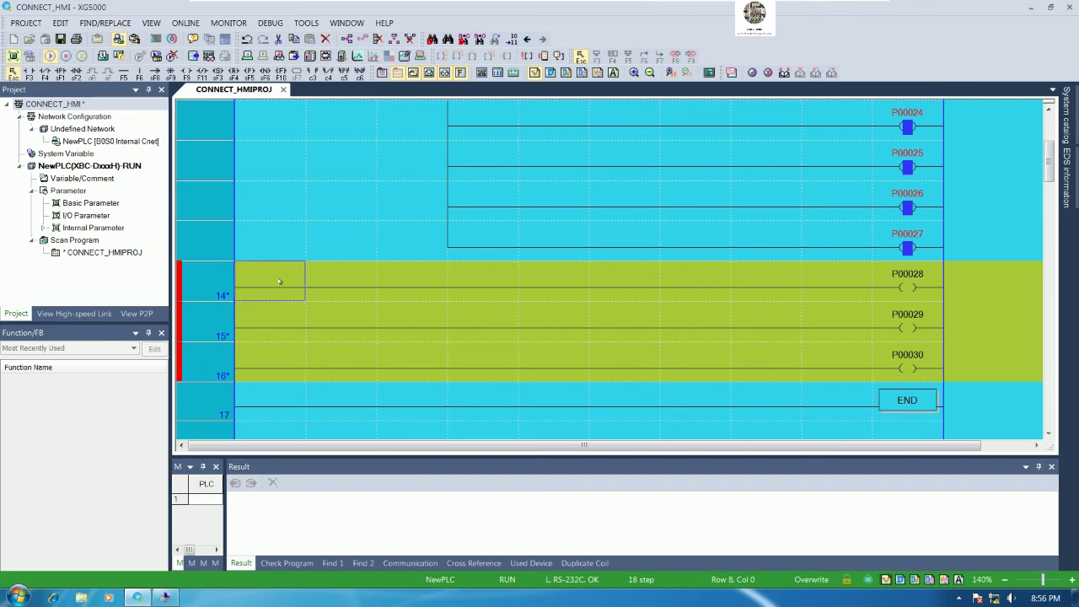
{"action": "left_click_drag", "start_coordinate": [279, 281], "coordinate": [809, 370]}
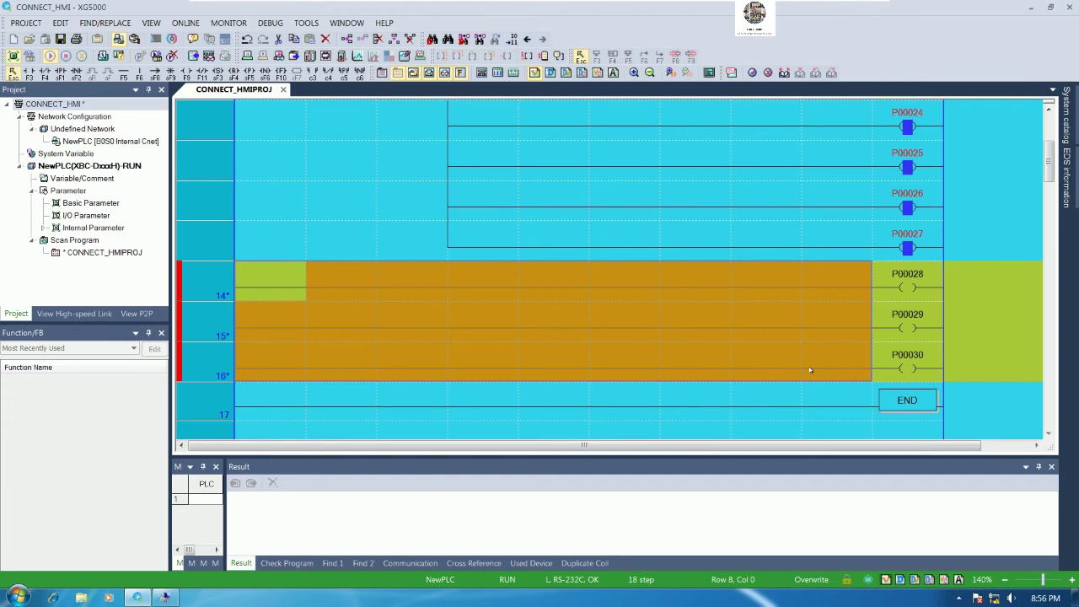
{"action": "key", "text": "Delete"}
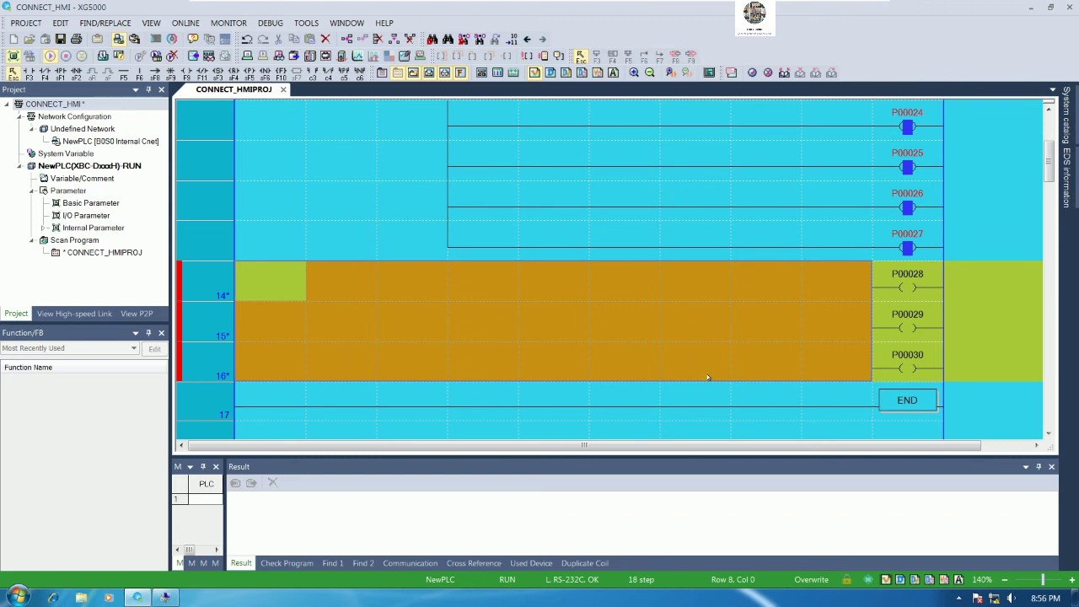
{"action": "left_click", "coordinate": [654, 362]}
Change coil P00030's address to P0002A and delete the wire on rung 16.
{"action": "left_click", "coordinate": [866, 363]}
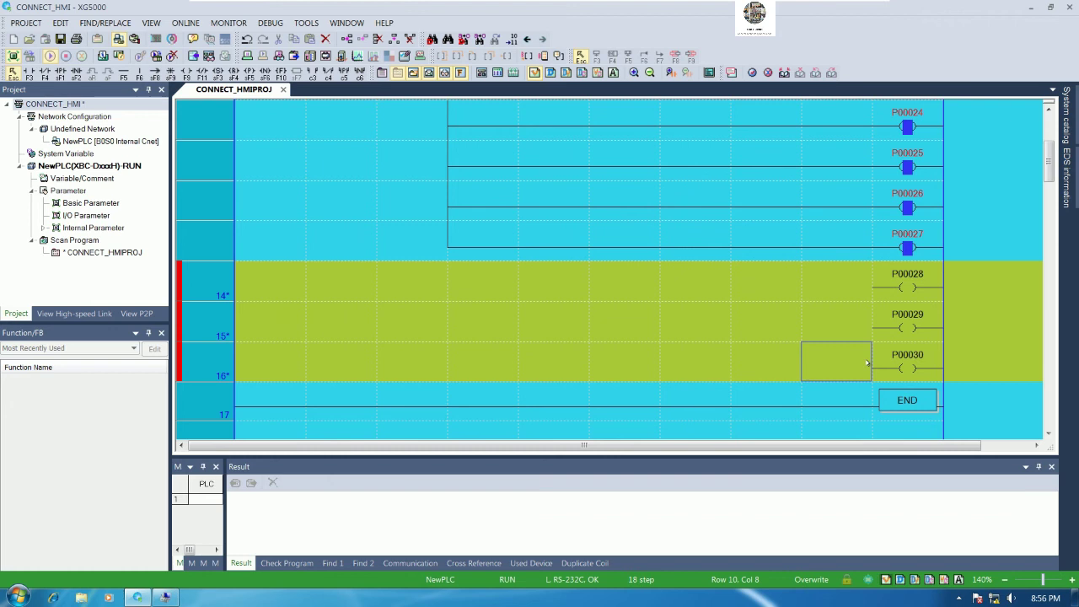
{"action": "double_click", "coordinate": [877, 363]}
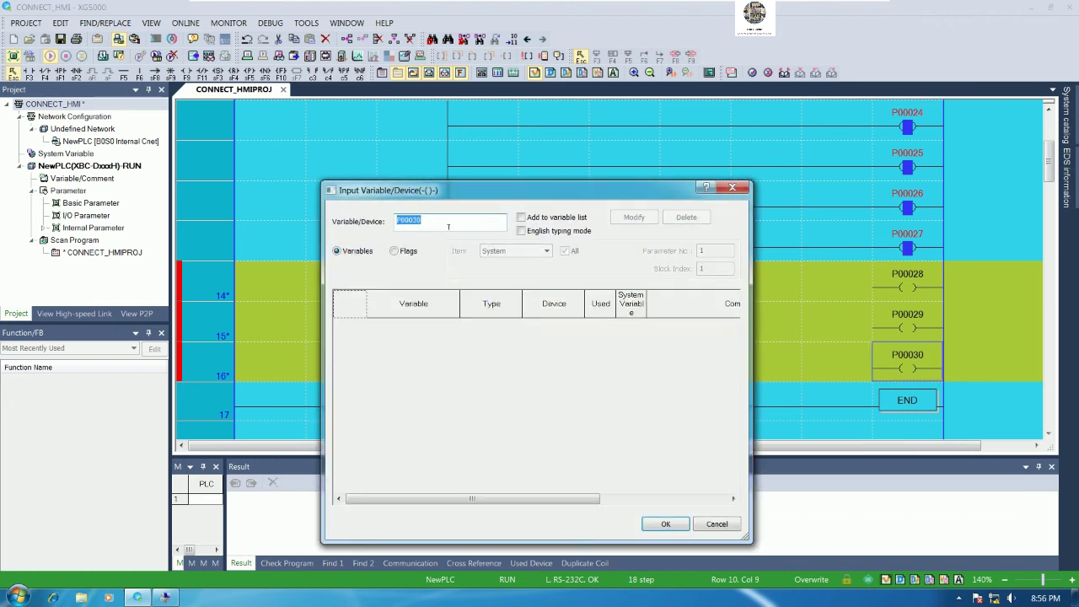
{"action": "left_click", "coordinate": [448, 224]}
{"action": "left_click_drag", "start_coordinate": [454, 221], "coordinate": [379, 219]}
{"action": "type", "text": "P2a"}
{"action": "key", "text": "Return"}
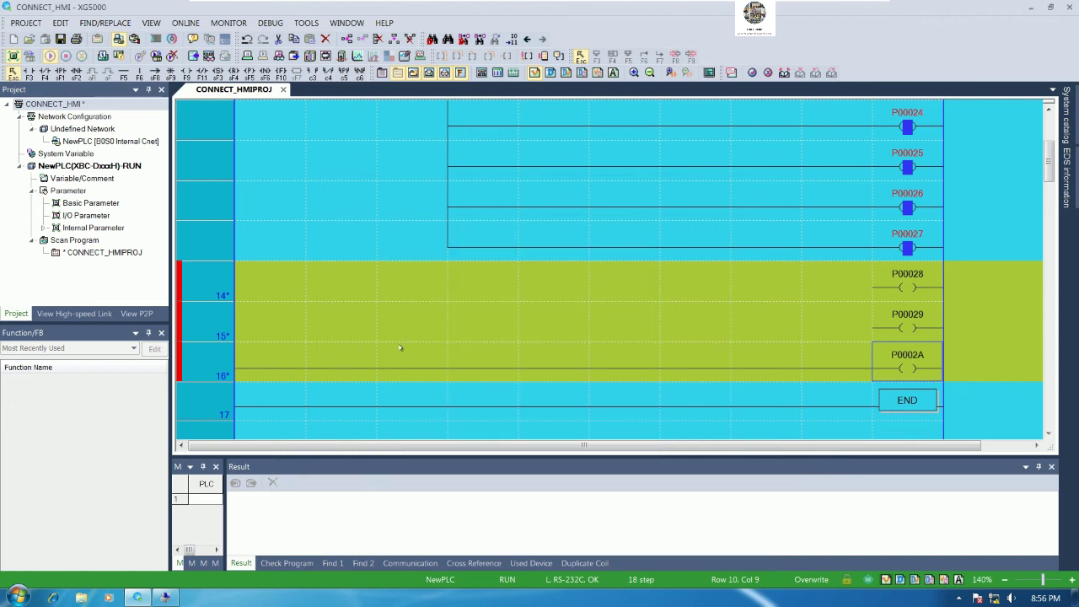
{"action": "left_click_drag", "start_coordinate": [279, 371], "coordinate": [826, 368]}
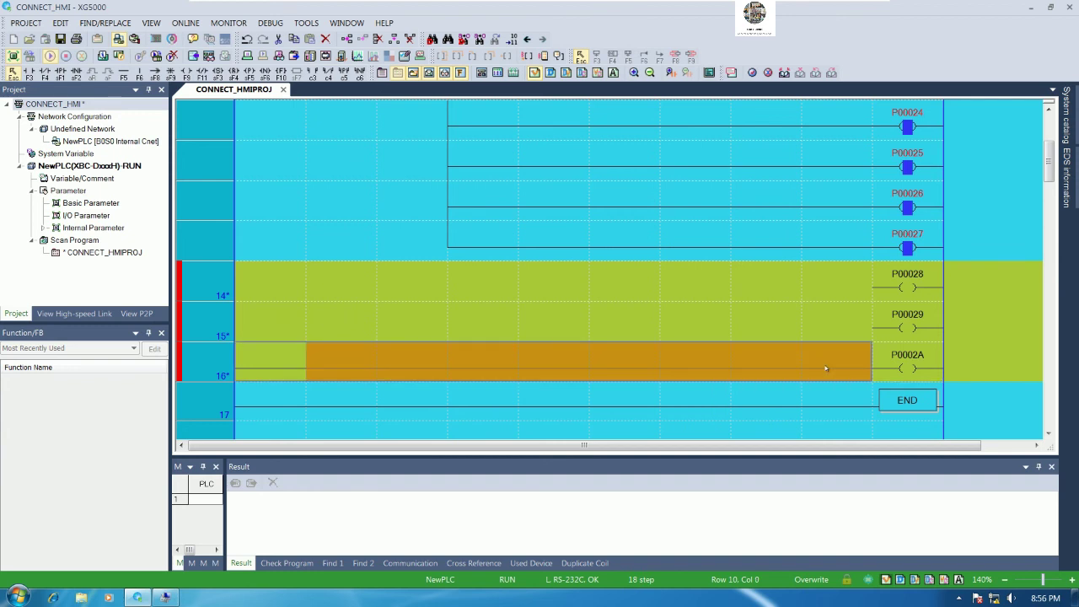
{"action": "key", "text": "Delete"}
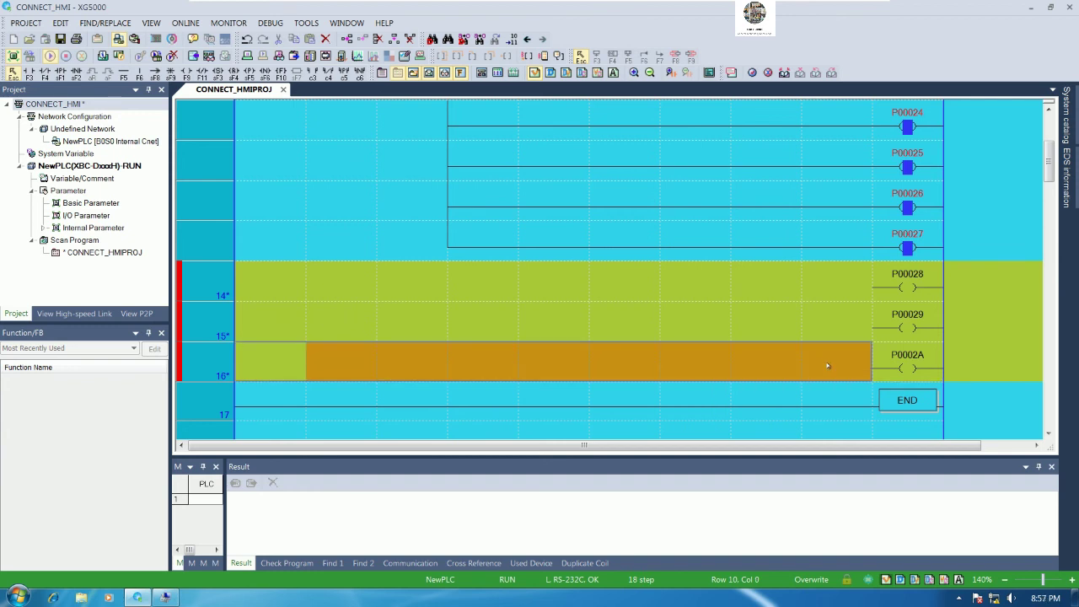
Draw vertical lines linking the P00027 branch down to P00028, P00029 and P0002A.
{"action": "left_click", "coordinate": [141, 73]}
{"action": "left_click", "coordinate": [877, 268]}
{"action": "left_click", "coordinate": [877, 301]}
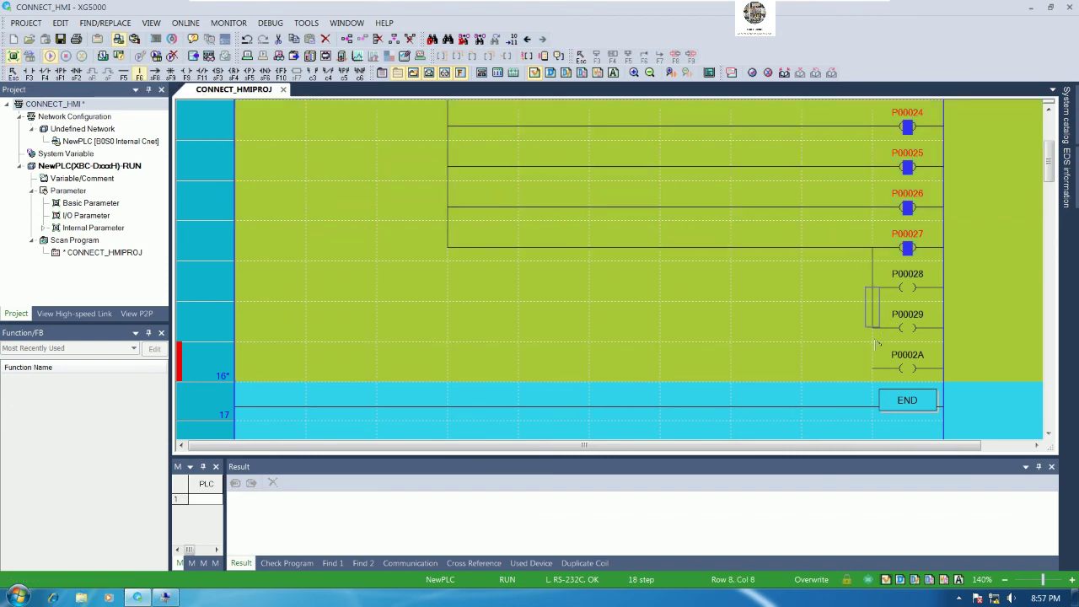
{"action": "left_click", "coordinate": [876, 343]}
{"action": "key", "text": "Escape"}
Write the ladder with new coils P00028, P00029 and P0002A to the running PLC and acknowledge success.
{"action": "left_click", "coordinate": [624, 280]}
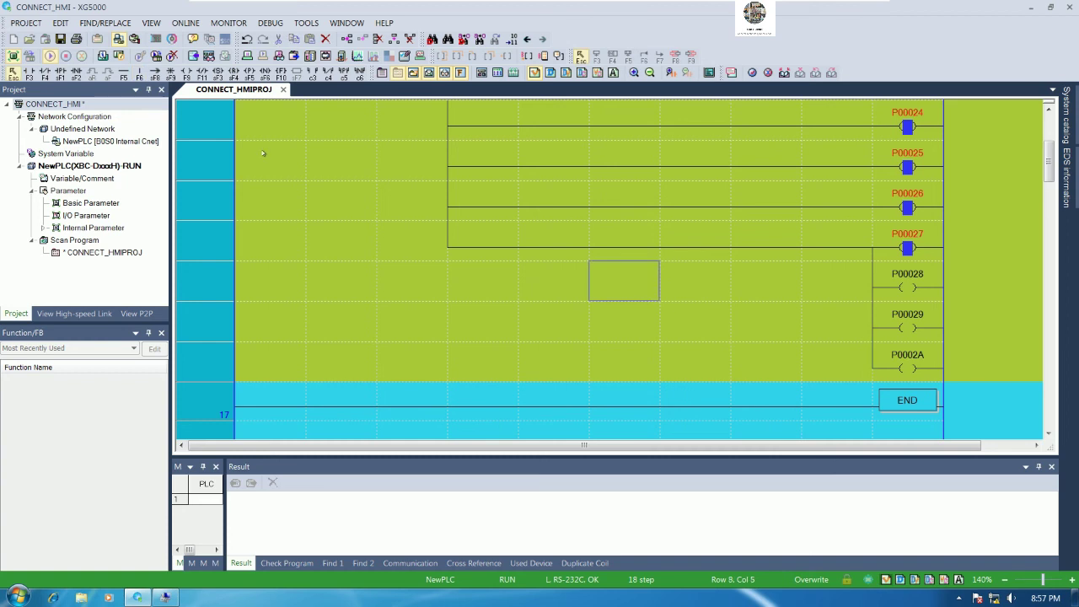
{"action": "left_click", "coordinate": [185, 23]}
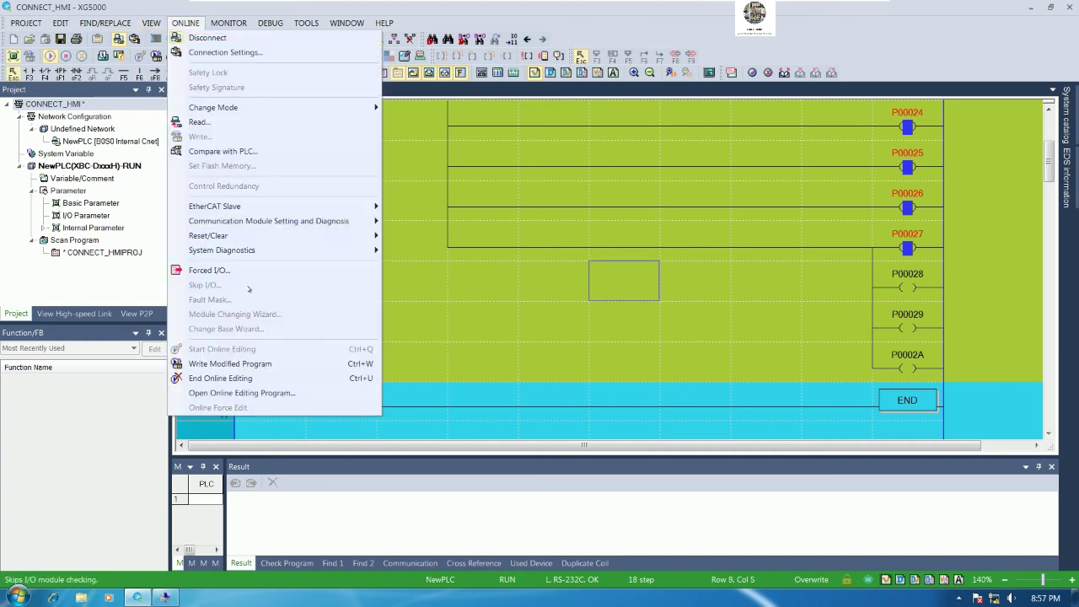
{"action": "left_click", "coordinate": [229, 364]}
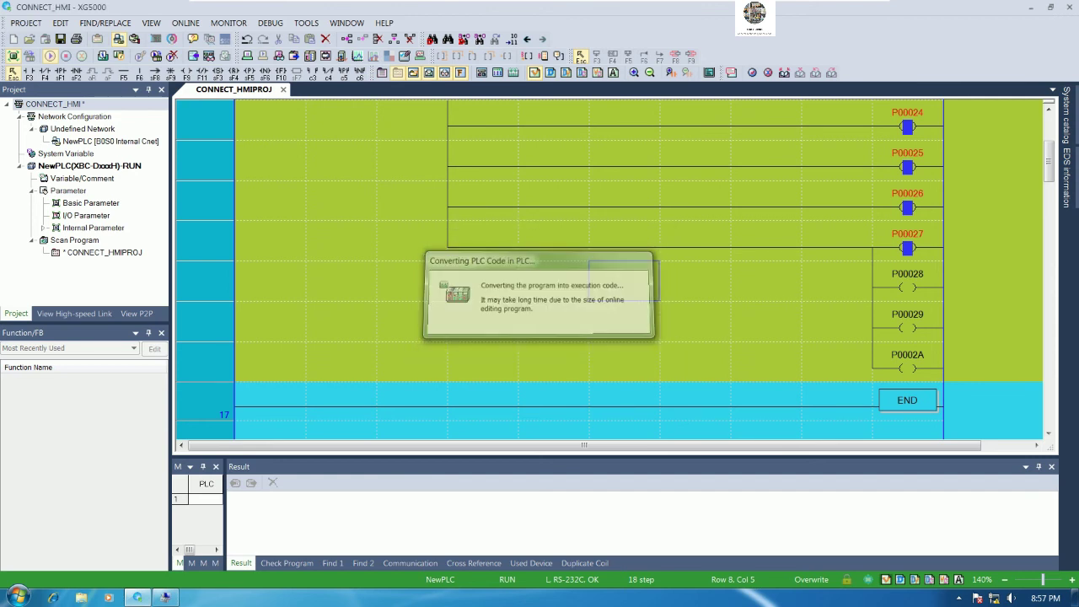
{"action": "left_click", "coordinate": [623, 331]}
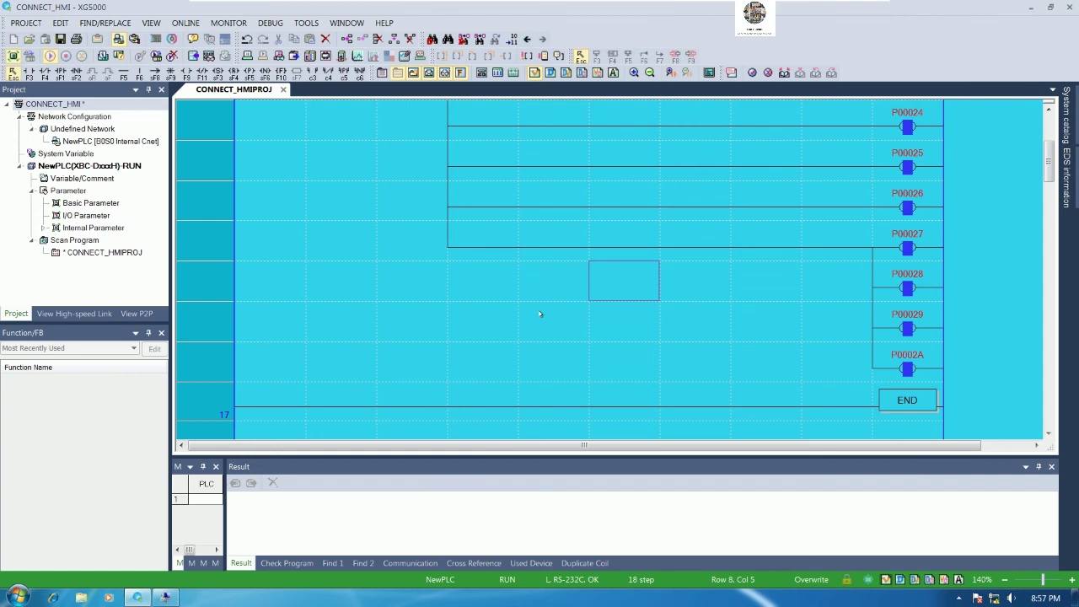
{"action": "scroll", "coordinate": [540, 313], "scroll_direction": "up", "scroll_amount": 5}
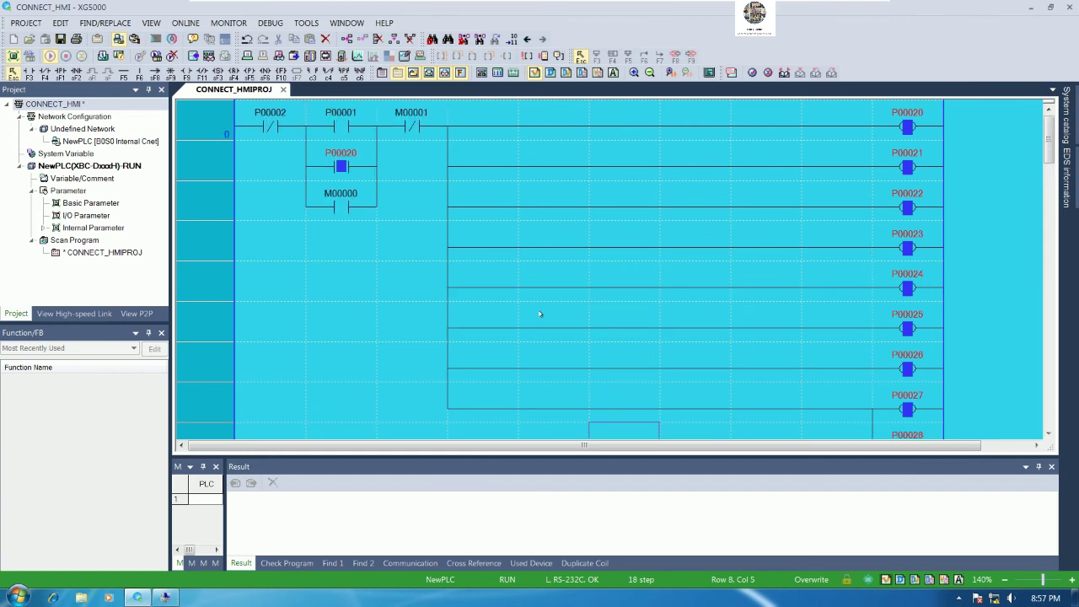
{"action": "left_click", "coordinate": [186, 22]}
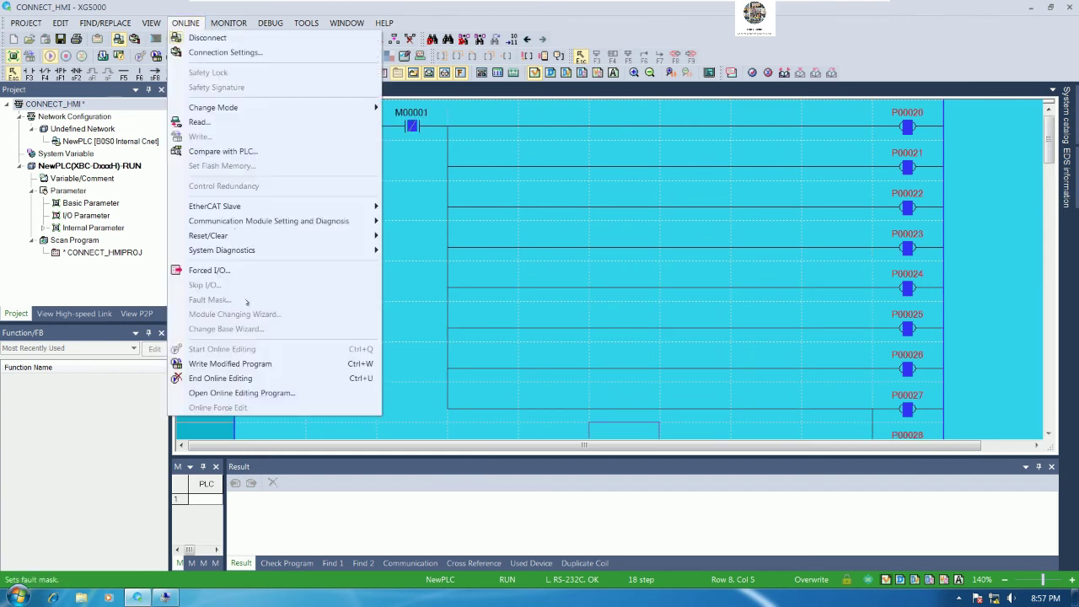
End online editing of the ladder program.
{"action": "left_click", "coordinate": [243, 378]}
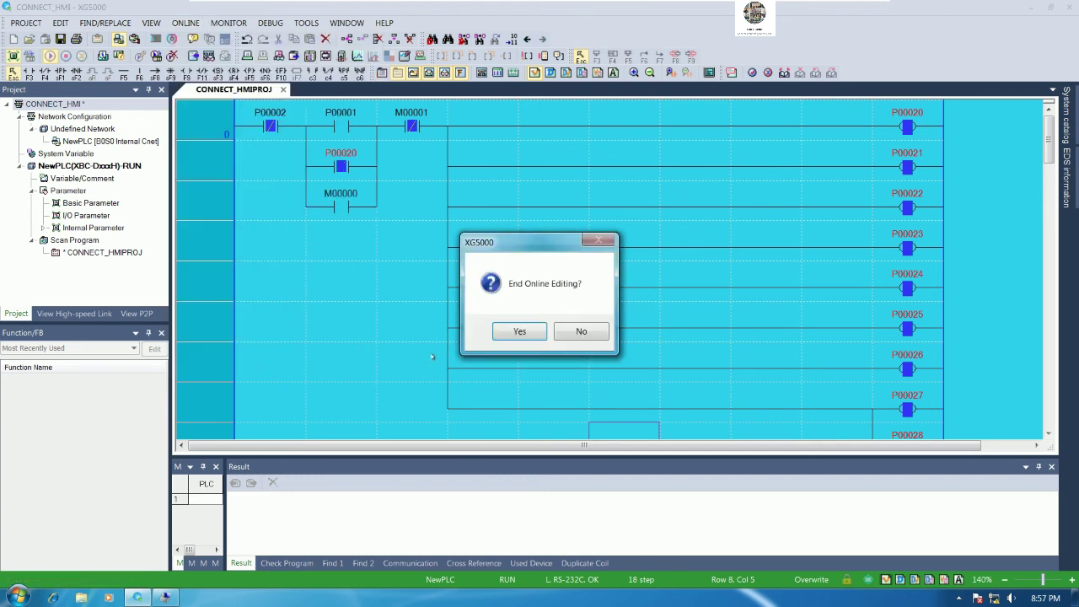
{"action": "left_click", "coordinate": [518, 331]}
{"action": "left_click", "coordinate": [533, 279]}
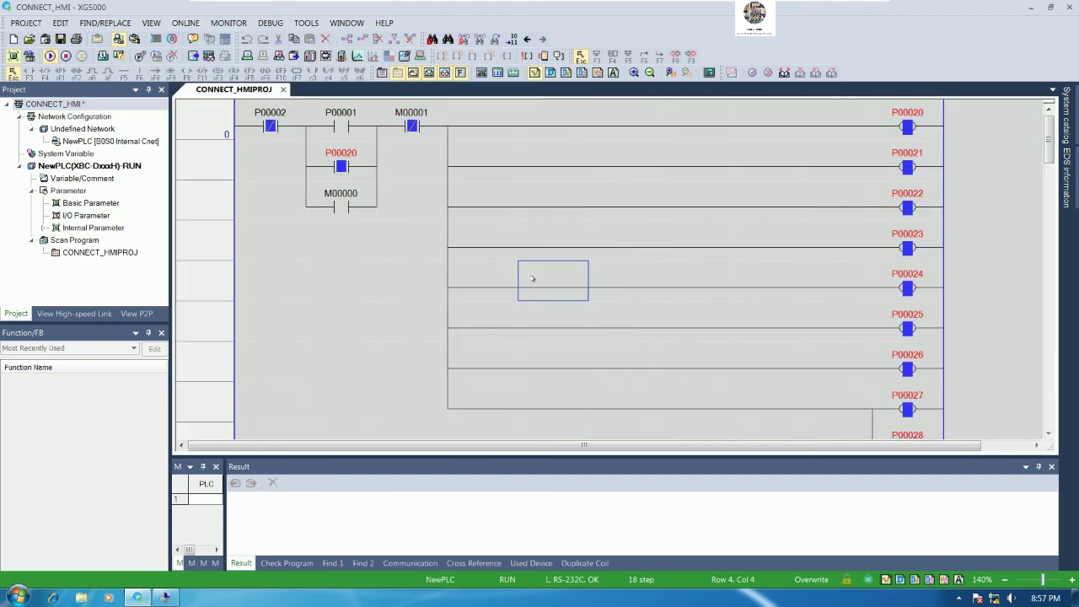
Save the project into a new Desktop folder named 'BACKUP PLC XGB PROJECT RS232C'.
{"action": "left_click", "coordinate": [61, 39]}
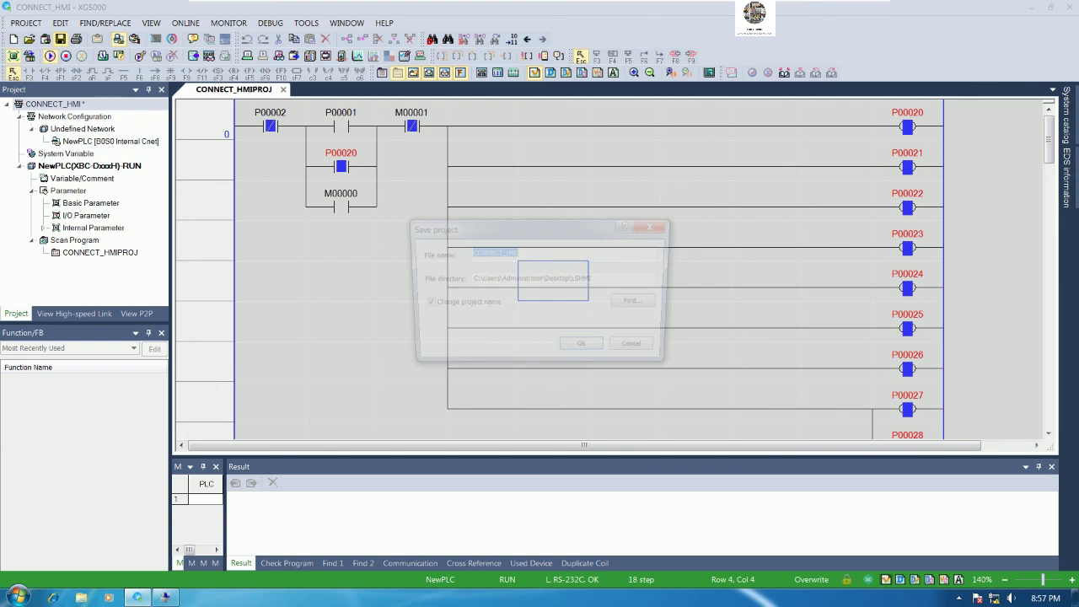
{"action": "left_click", "coordinate": [641, 302]}
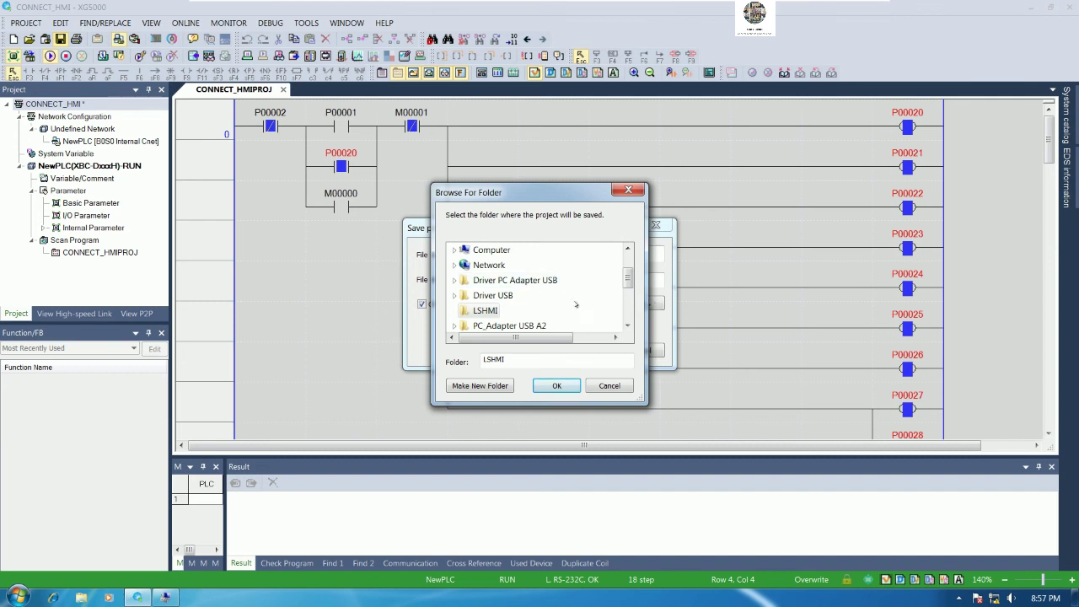
{"action": "scroll", "coordinate": [629, 291], "scroll_direction": "up", "scroll_amount": 2}
{"action": "left_click", "coordinate": [483, 249]}
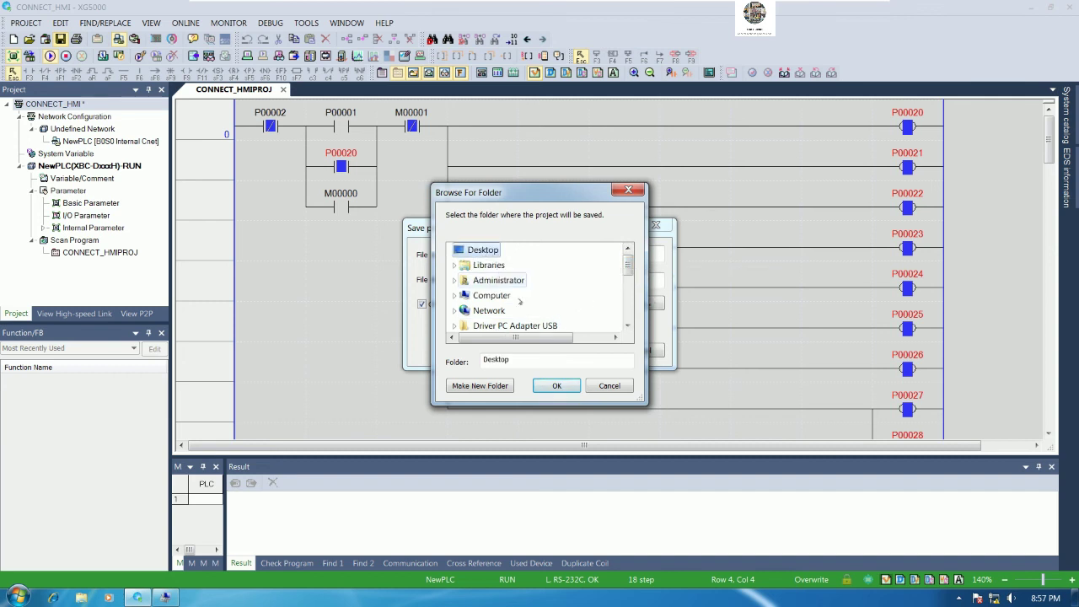
{"action": "left_click", "coordinate": [500, 386]}
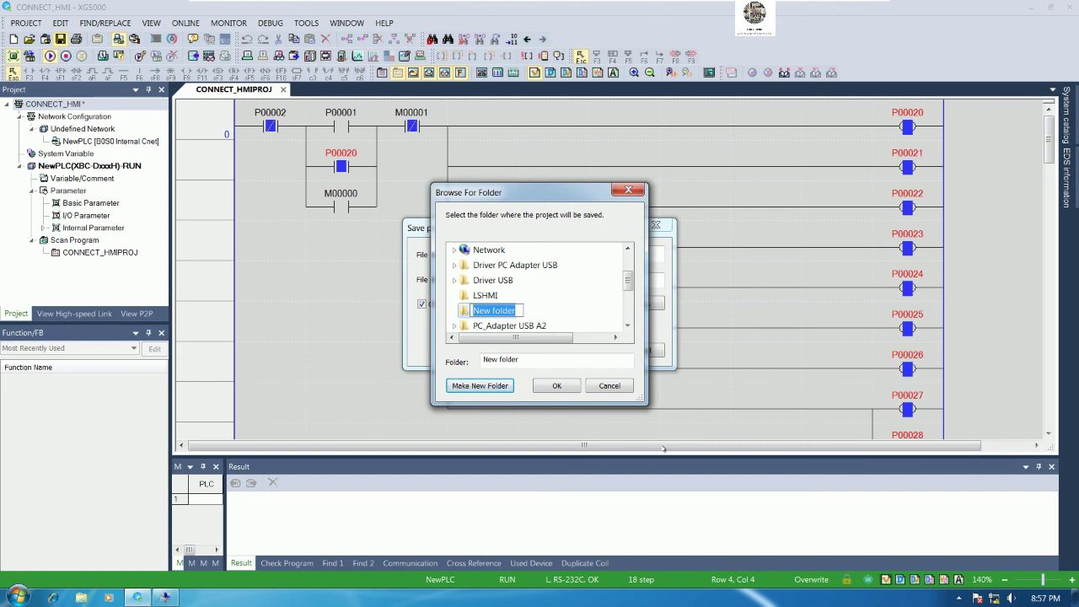
{"action": "type", "text": "BA"}
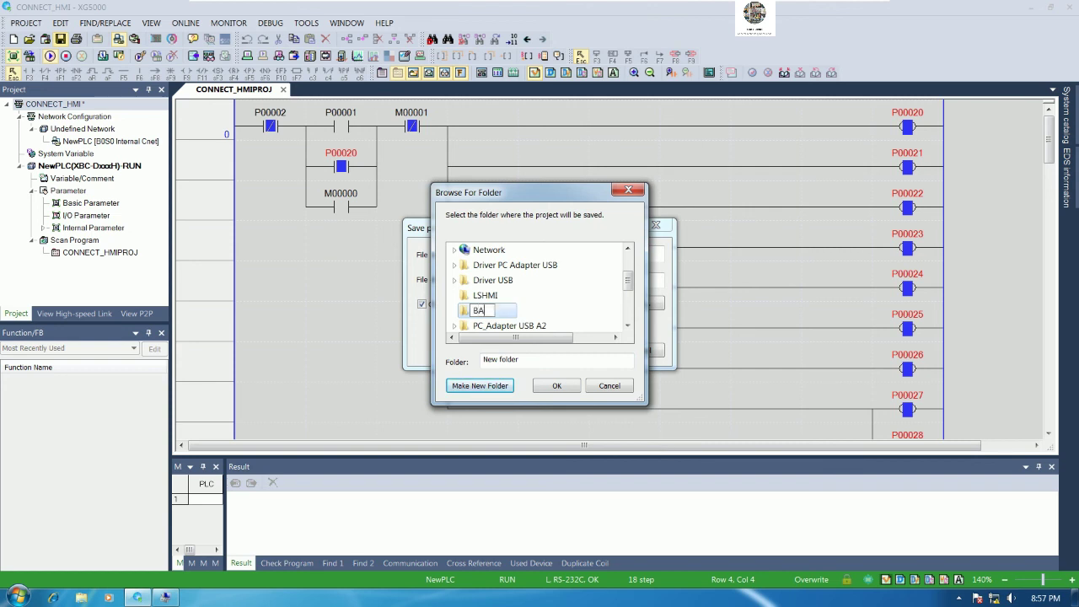
{"action": "type", "text": "CKUP PLC XGB P"}
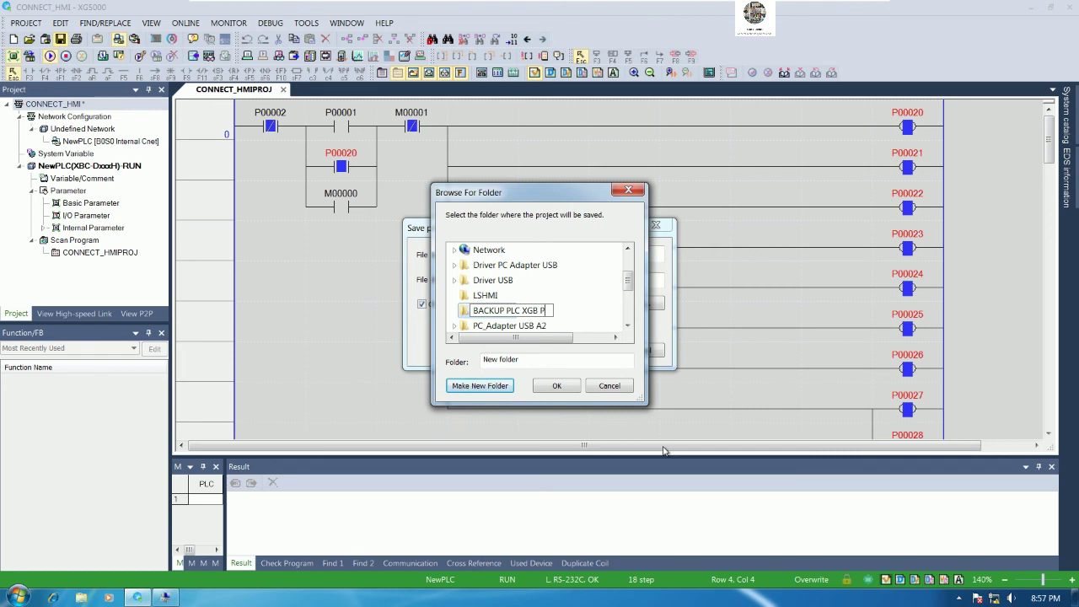
{"action": "type", "text": "ROJECT RS232C"}
{"action": "key", "text": "Return"}
{"action": "key", "text": "Return"}
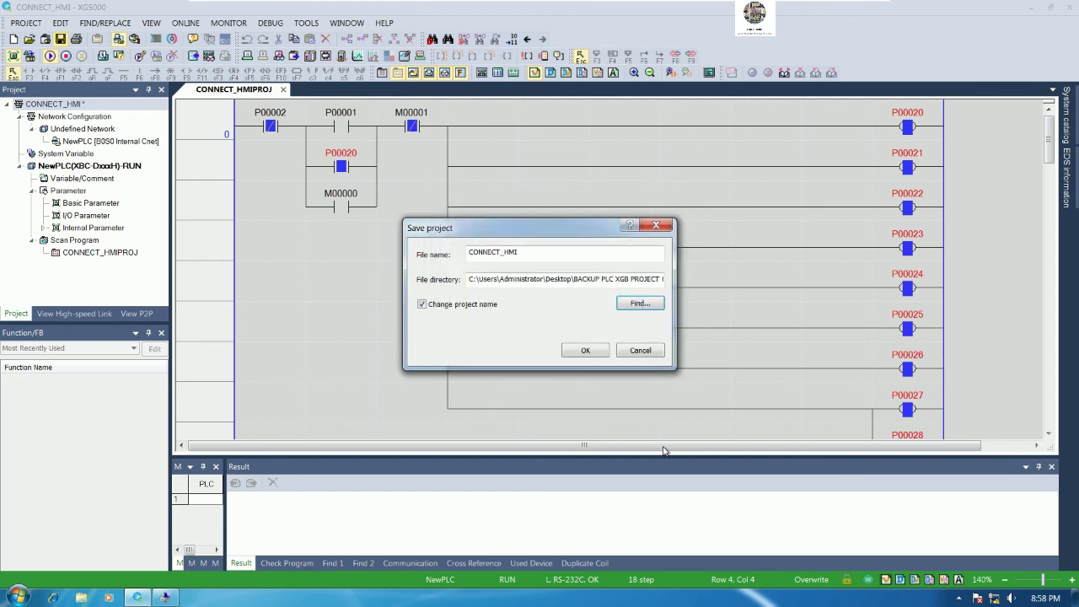
{"action": "key", "text": "Tab"}
{"action": "key", "text": "Return"}
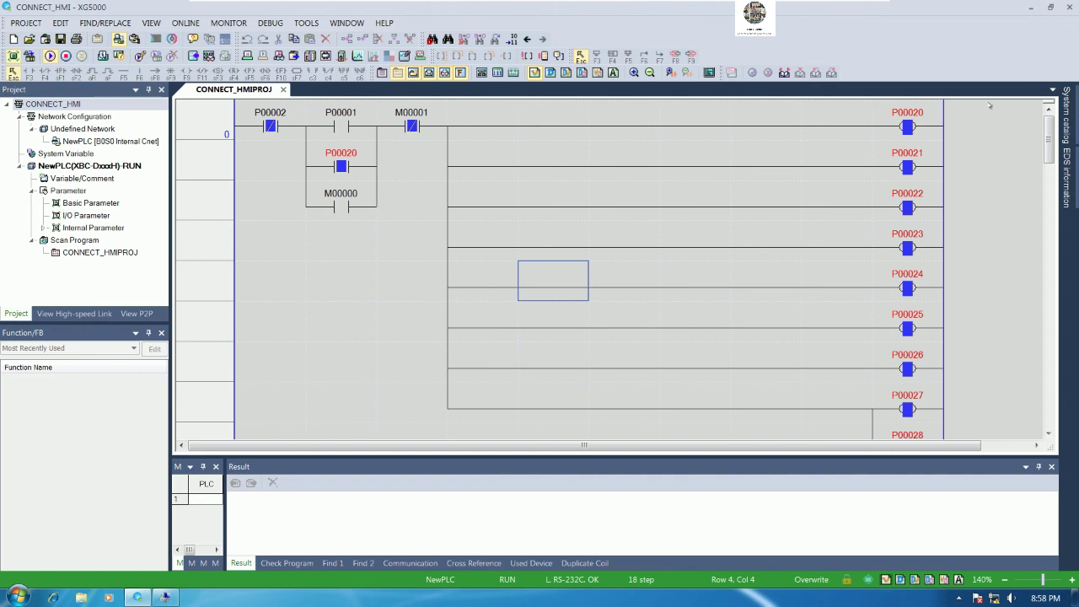
Disconnect from the PLC and quit XG5000.
{"action": "left_click", "coordinate": [186, 23]}
{"action": "left_click", "coordinate": [202, 38]}
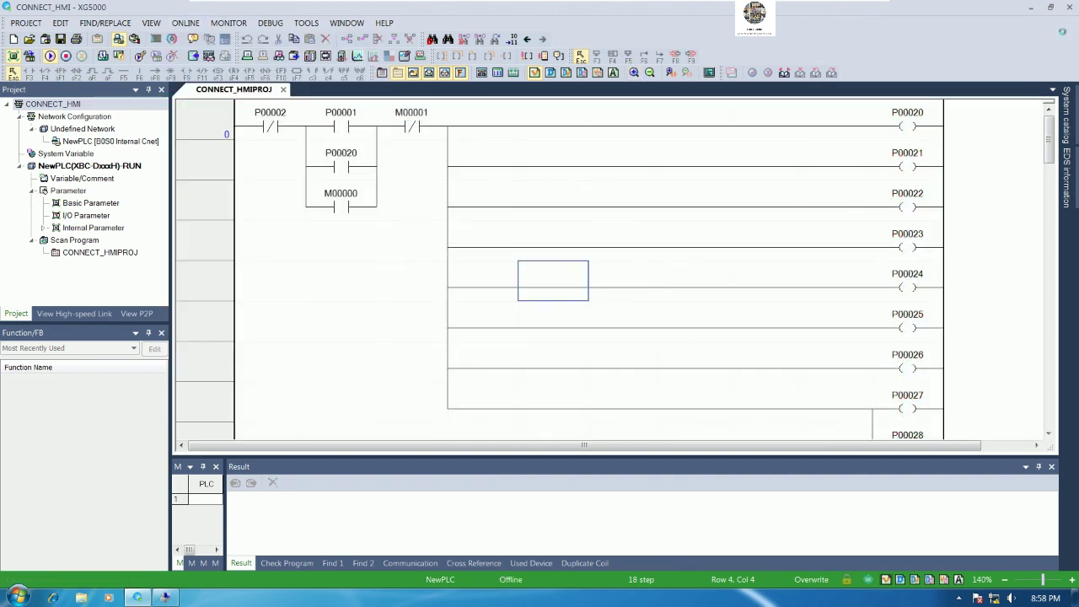
{"action": "left_click", "coordinate": [1069, 7]}
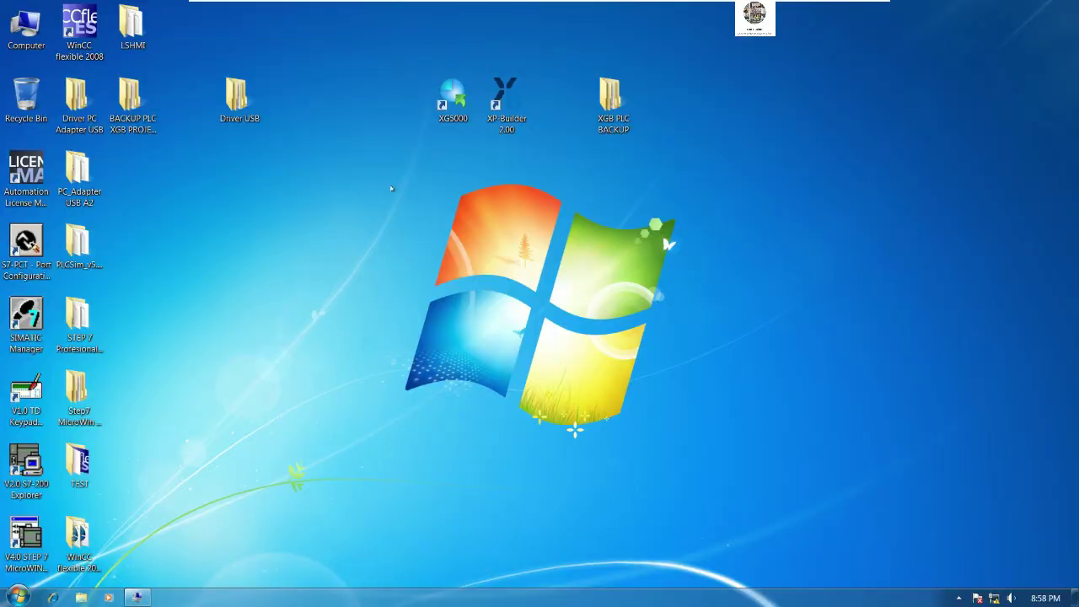
Reopen the CONNECT_HMI project file from the BACKUP PLC XGB PROJECT RS232C folder's CONNECT_HMI subfolder.
{"action": "left_click_drag", "start_coordinate": [131, 99], "coordinate": [695, 160]}
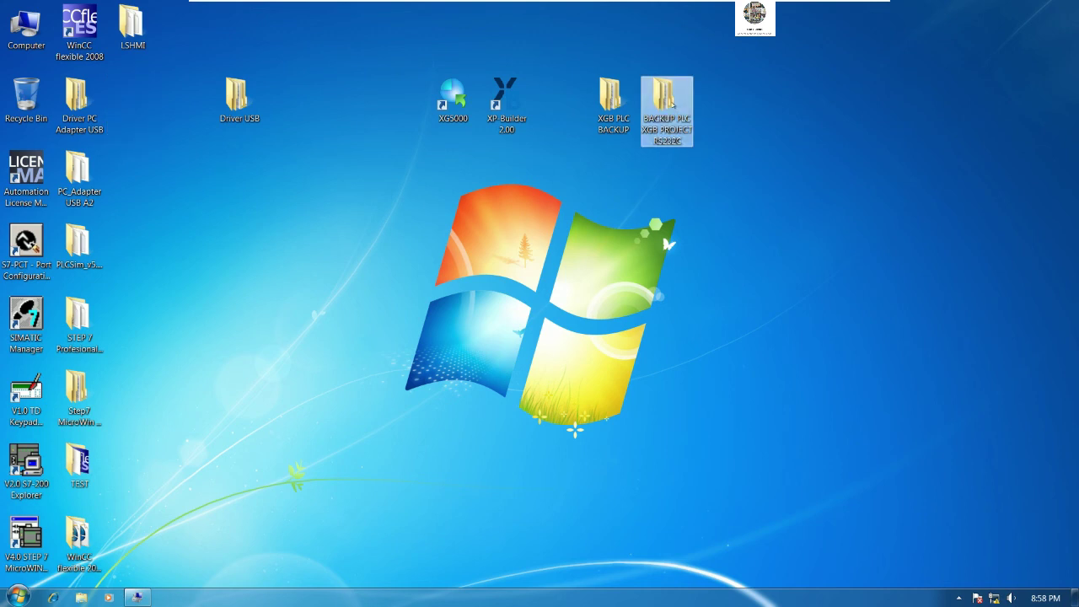
{"action": "double_click", "coordinate": [667, 108]}
{"action": "double_click", "coordinate": [325, 160]}
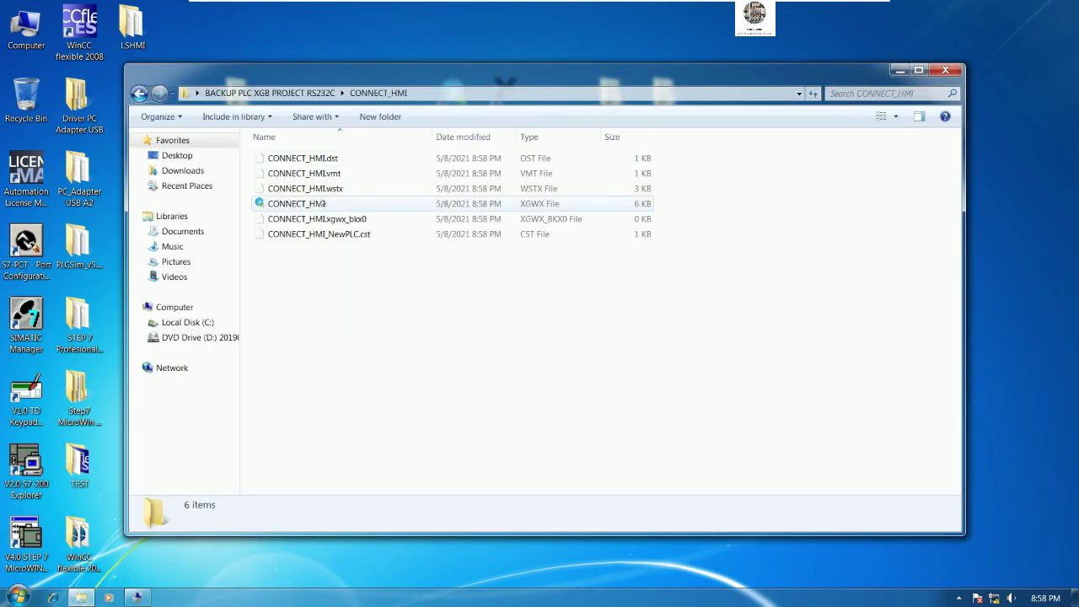
{"action": "left_click", "coordinate": [299, 204]}
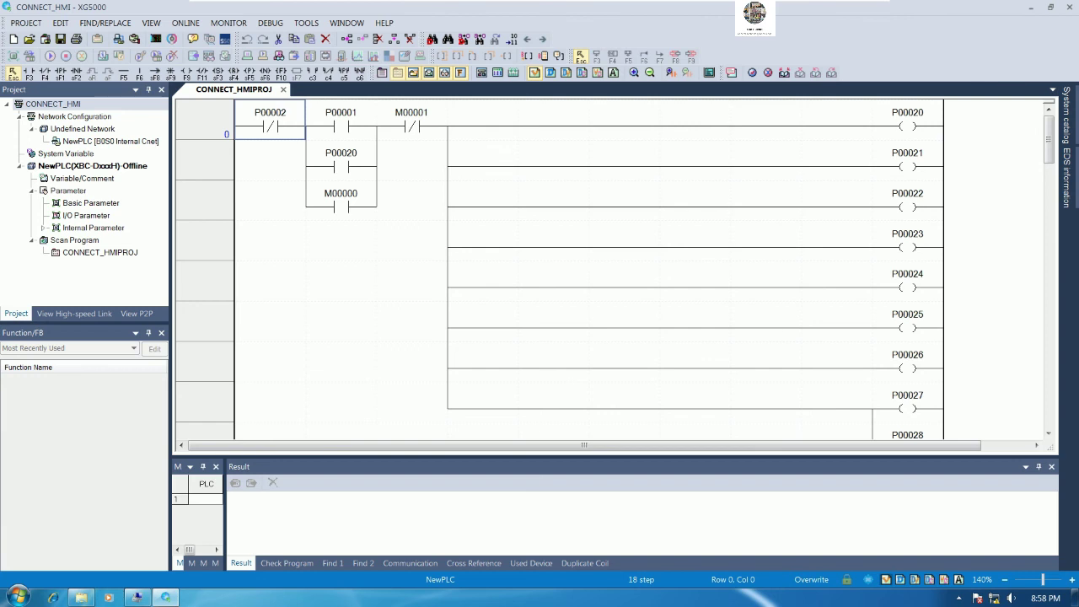
{"action": "scroll", "coordinate": [810, 355], "scroll_direction": "down", "scroll_amount": 5}
{"action": "scroll", "coordinate": [829, 360], "scroll_direction": "up", "scroll_amount": 5}
{"action": "left_click", "coordinate": [394, 310]}
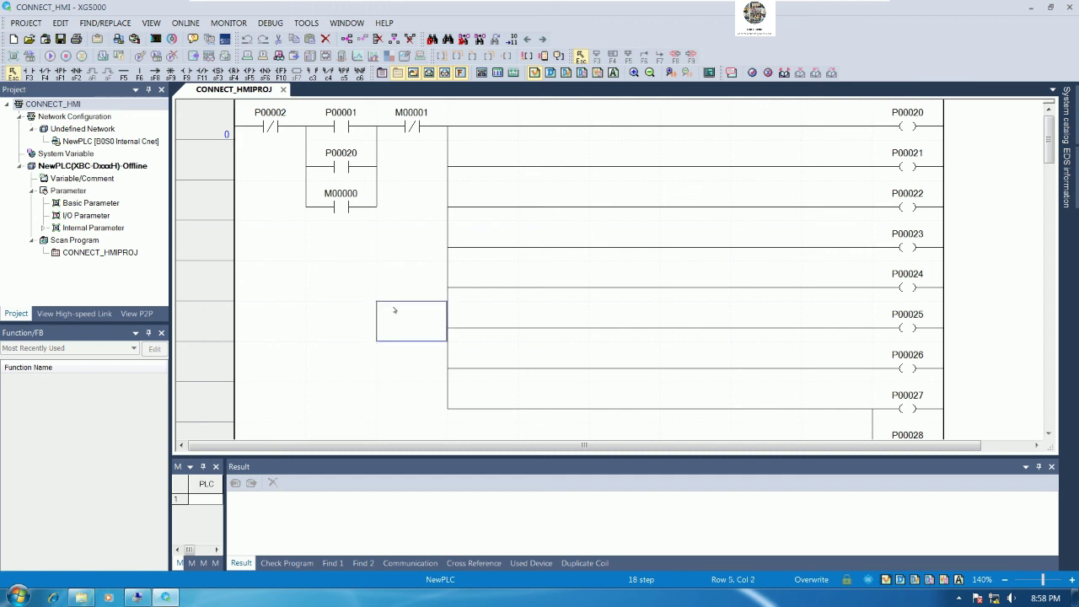
{"action": "left_click", "coordinate": [1071, 6]}
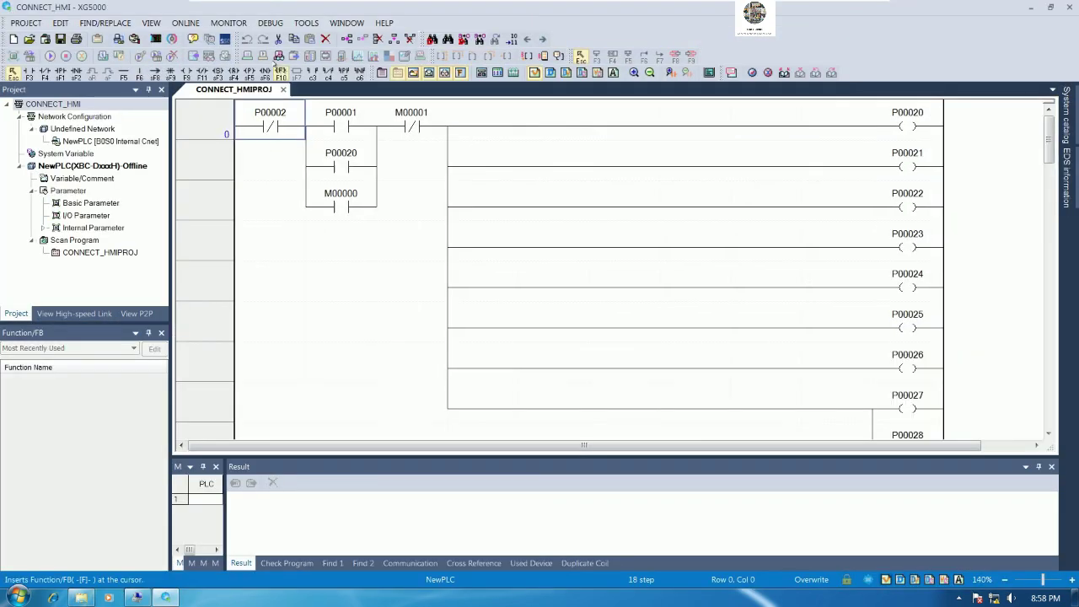
{"action": "left_click", "coordinate": [189, 23]}
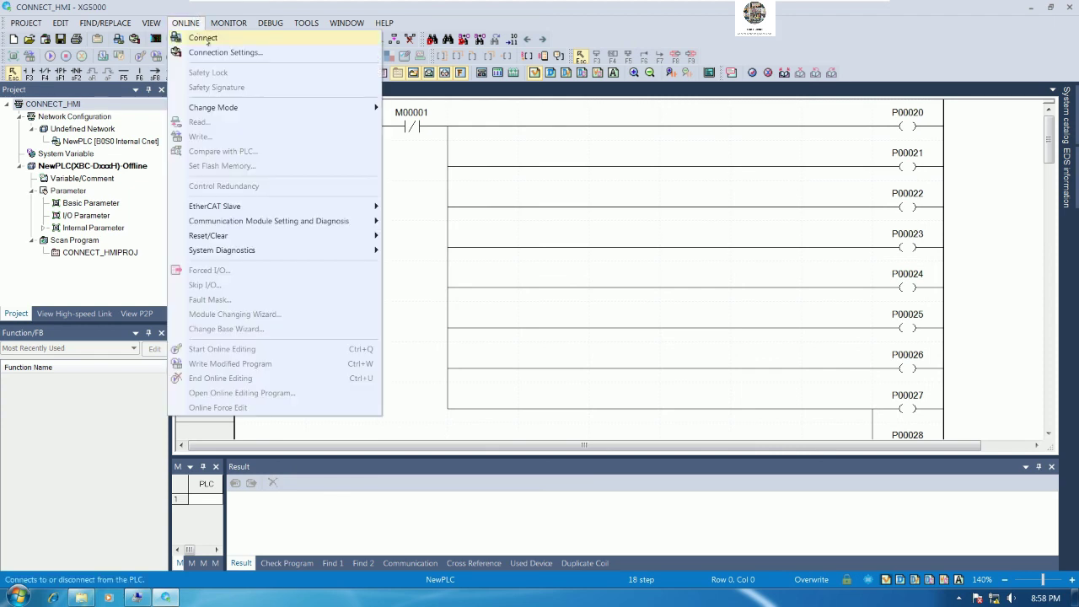
Connect to the PLC, dismiss the forced-input notice, and monitor the live ladder rungs.
{"action": "left_click", "coordinate": [207, 40]}
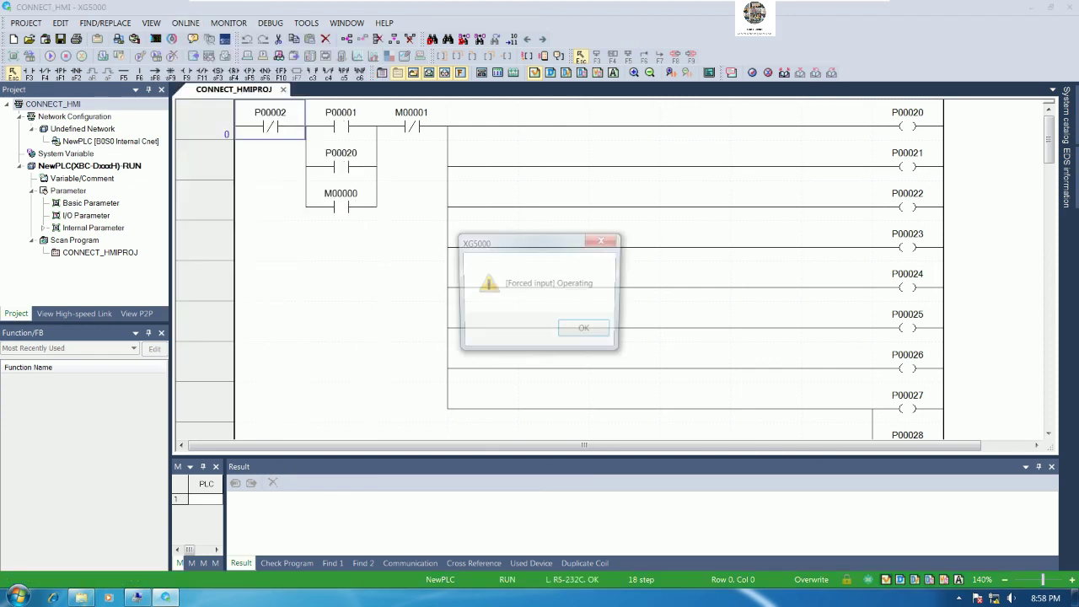
{"action": "left_click", "coordinate": [582, 334]}
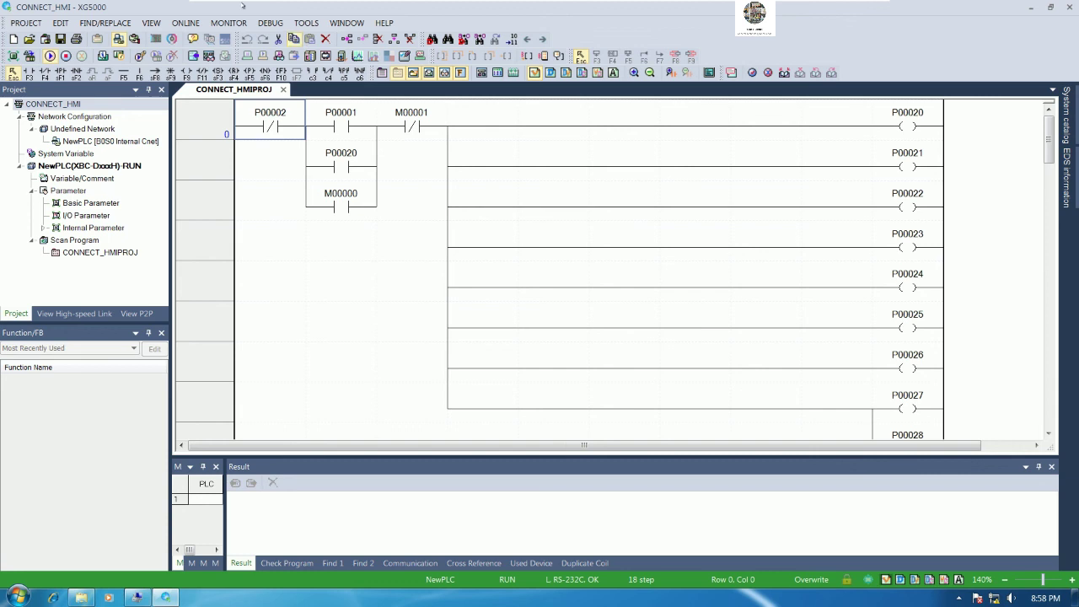
{"action": "left_click", "coordinate": [228, 23]}
{"action": "left_click", "coordinate": [238, 37]}
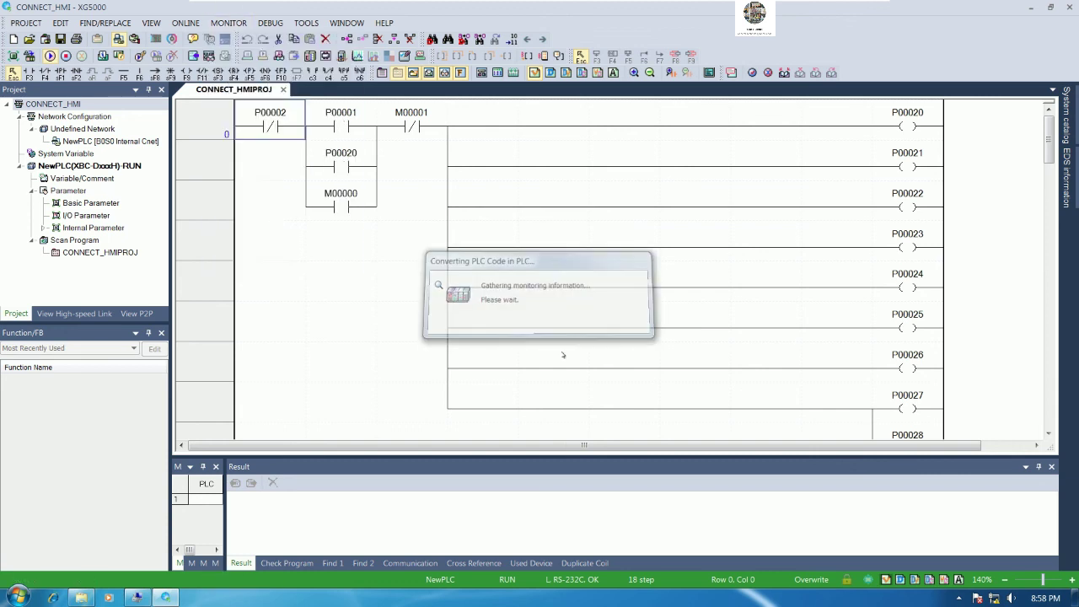
{"action": "scroll", "coordinate": [567, 350], "scroll_direction": "down", "scroll_amount": 3}
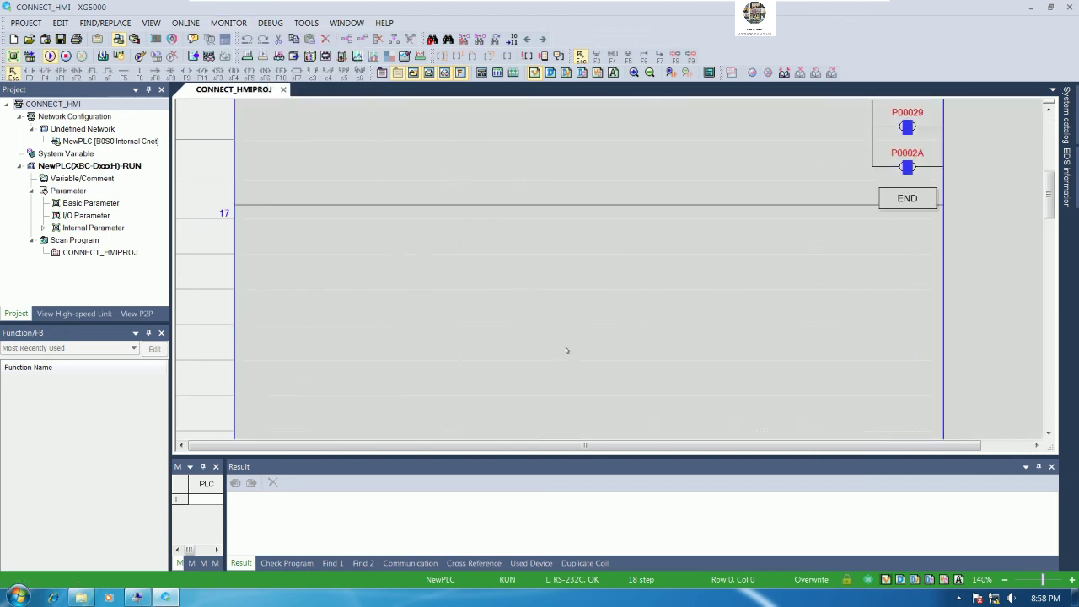
{"action": "scroll", "coordinate": [567, 349], "scroll_direction": "up", "scroll_amount": 5}
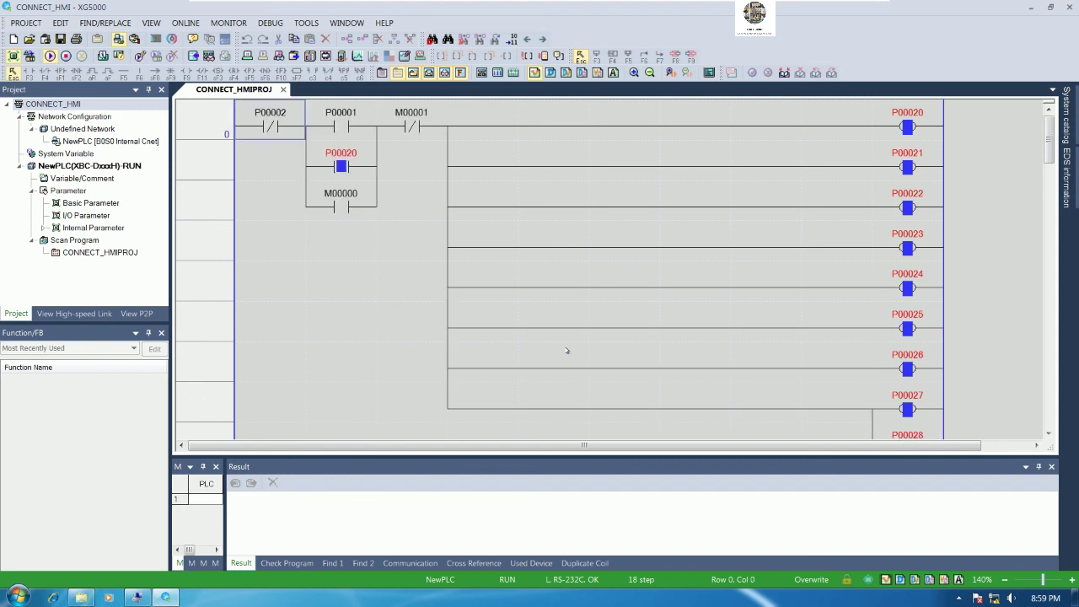